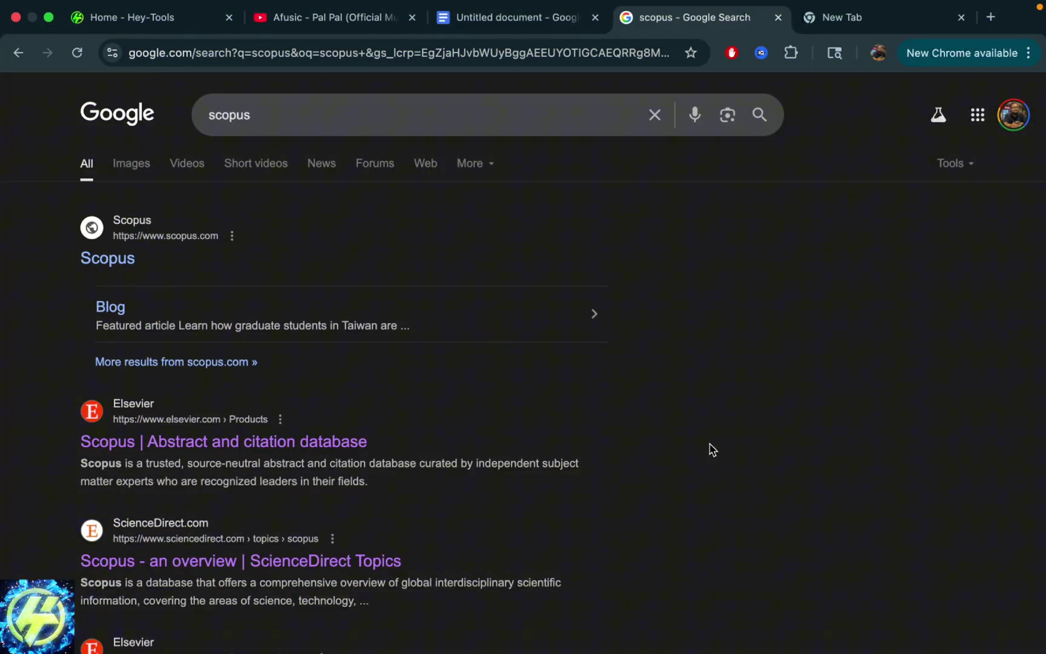
{"action": "scroll", "coordinate": [709, 449], "scroll_direction": "down", "scroll_amount": 5}
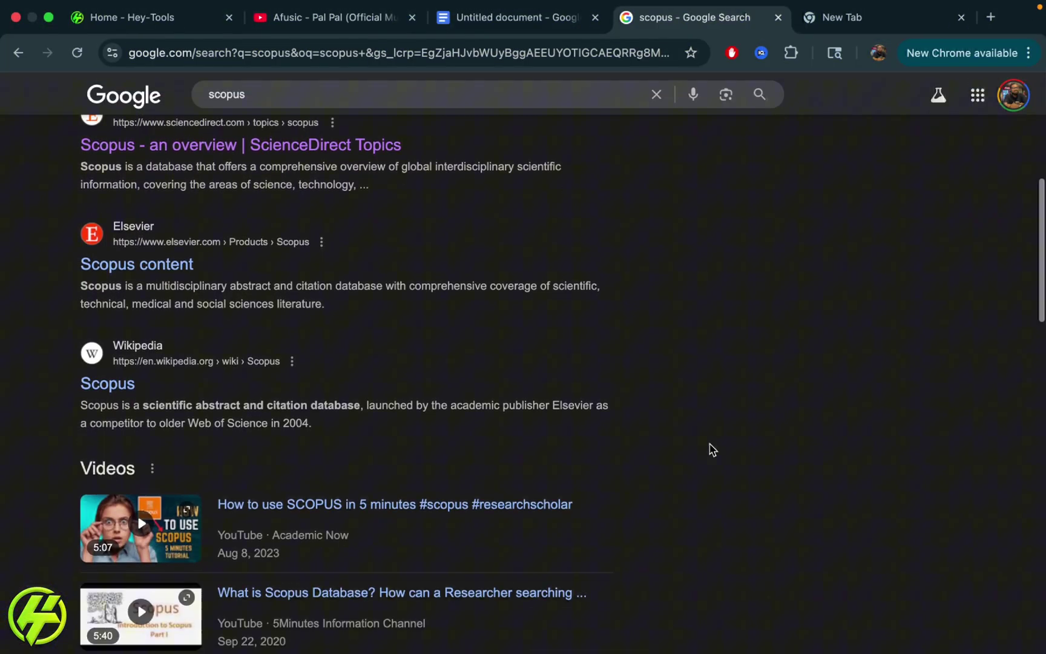
{"action": "scroll", "coordinate": [708, 448], "scroll_direction": "down", "scroll_amount": 2}
{"action": "scroll", "coordinate": [709, 449], "scroll_direction": "down", "scroll_amount": 10}
{"action": "scroll", "coordinate": [709, 448], "scroll_direction": "up", "scroll_amount": 8}
{"action": "scroll", "coordinate": [710, 449], "scroll_direction": "up", "scroll_amount": 10}
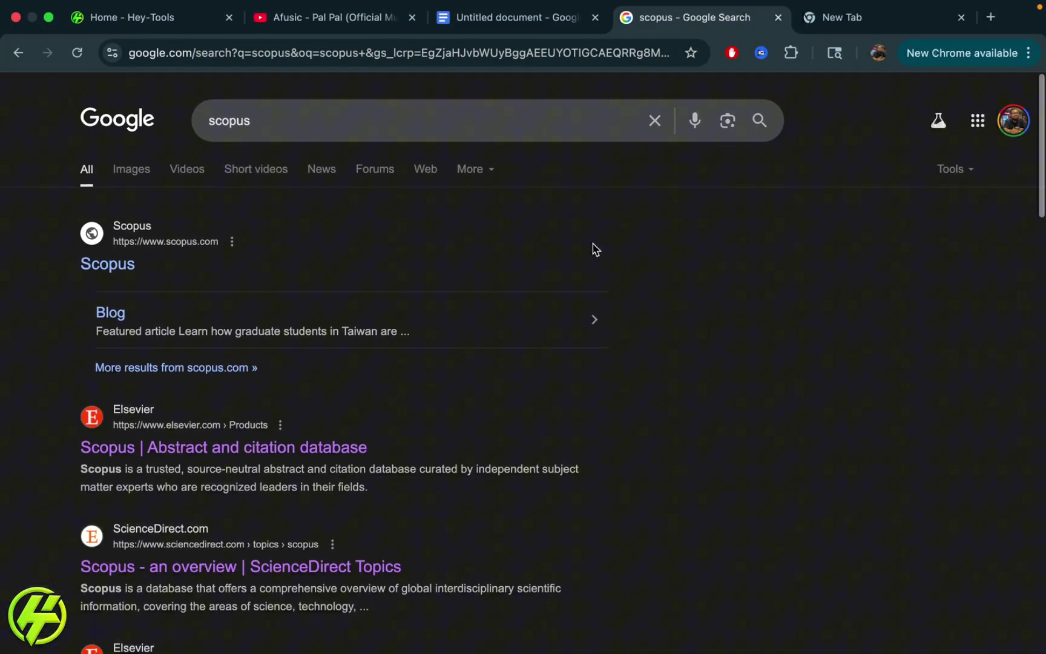
{"action": "scroll", "coordinate": [593, 249], "scroll_direction": "down", "scroll_amount": 1}
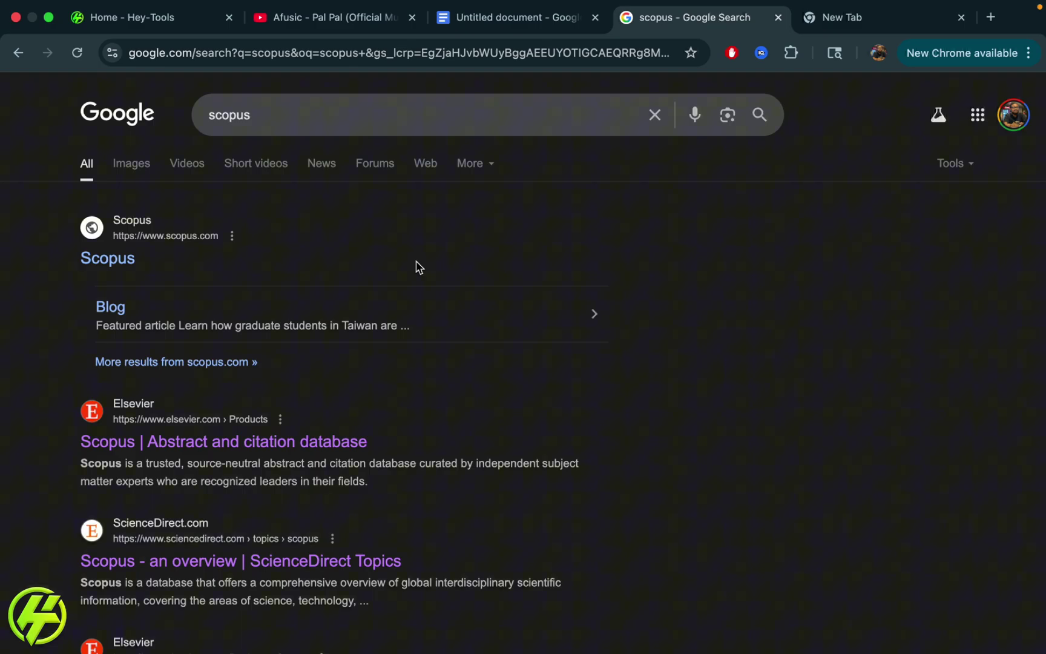
{"action": "scroll", "coordinate": [417, 266], "scroll_direction": "down", "scroll_amount": 3}
{"action": "scroll", "coordinate": [416, 266], "scroll_direction": "down", "scroll_amount": 1}
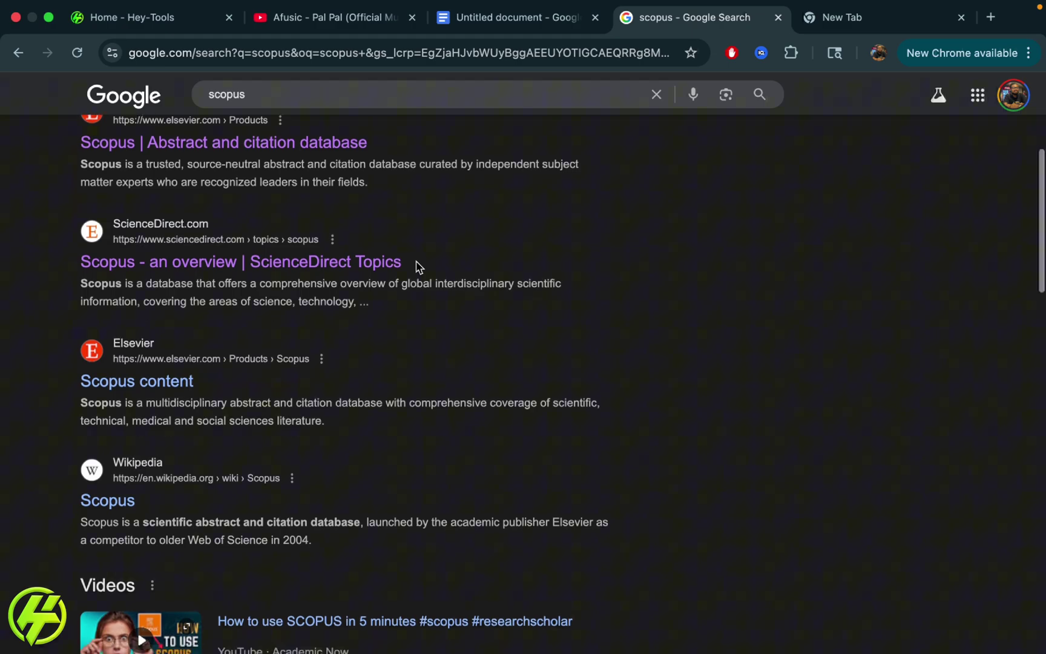
{"action": "scroll", "coordinate": [416, 266], "scroll_direction": "down", "scroll_amount": 3}
{"action": "scroll", "coordinate": [449, 269], "scroll_direction": "down", "scroll_amount": 6}
{"action": "scroll", "coordinate": [448, 268], "scroll_direction": "up", "scroll_amount": 11}
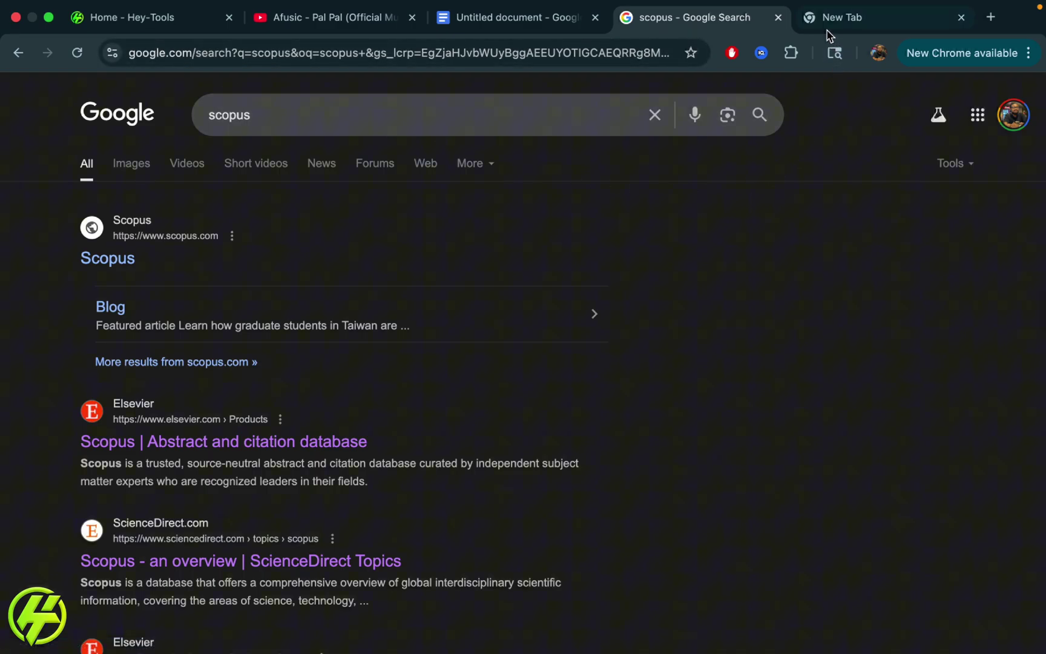
{"action": "scroll", "coordinate": [325, 392], "scroll_direction": "down", "scroll_amount": 5}
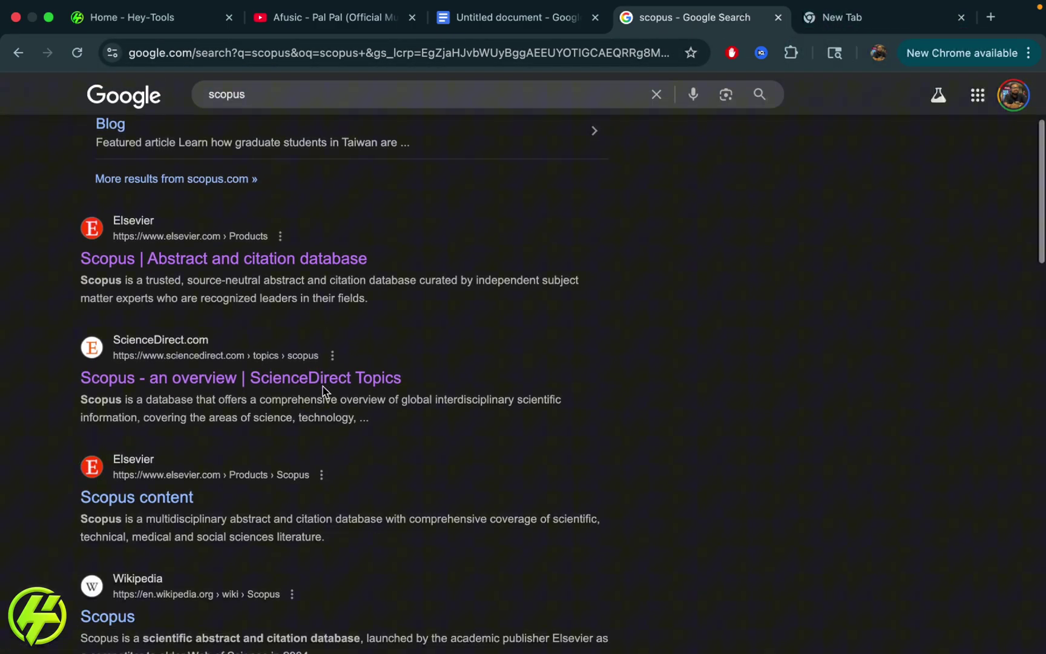
{"action": "scroll", "coordinate": [325, 393], "scroll_direction": "down", "scroll_amount": 1}
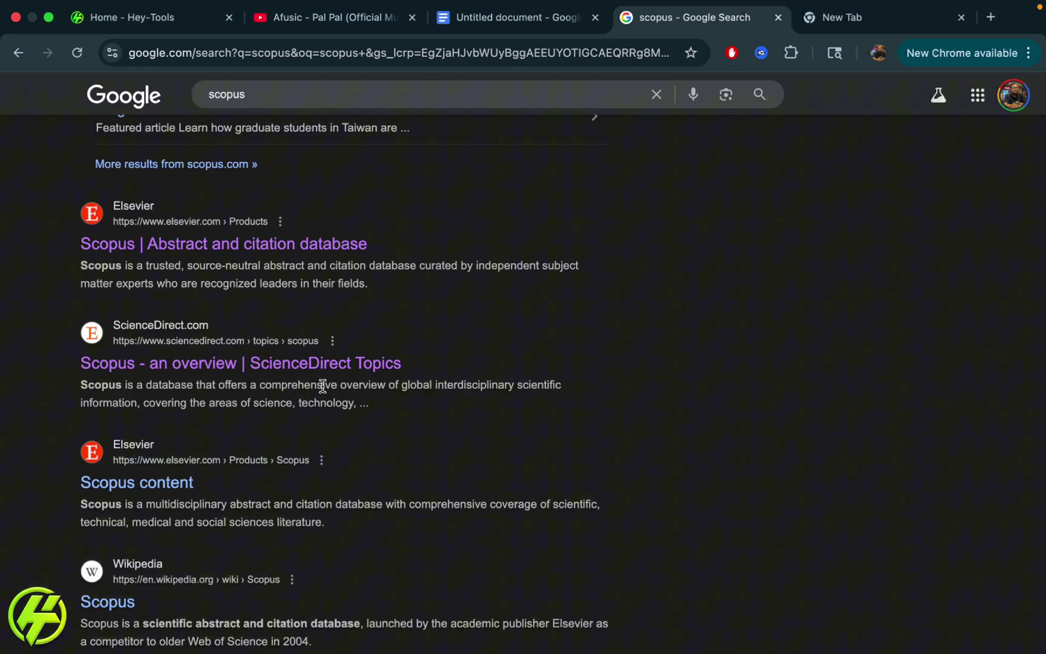
Switch from the scopus search results to the 'Untitled document' Google Docs tab
{"action": "left_click", "coordinate": [524, 16]}
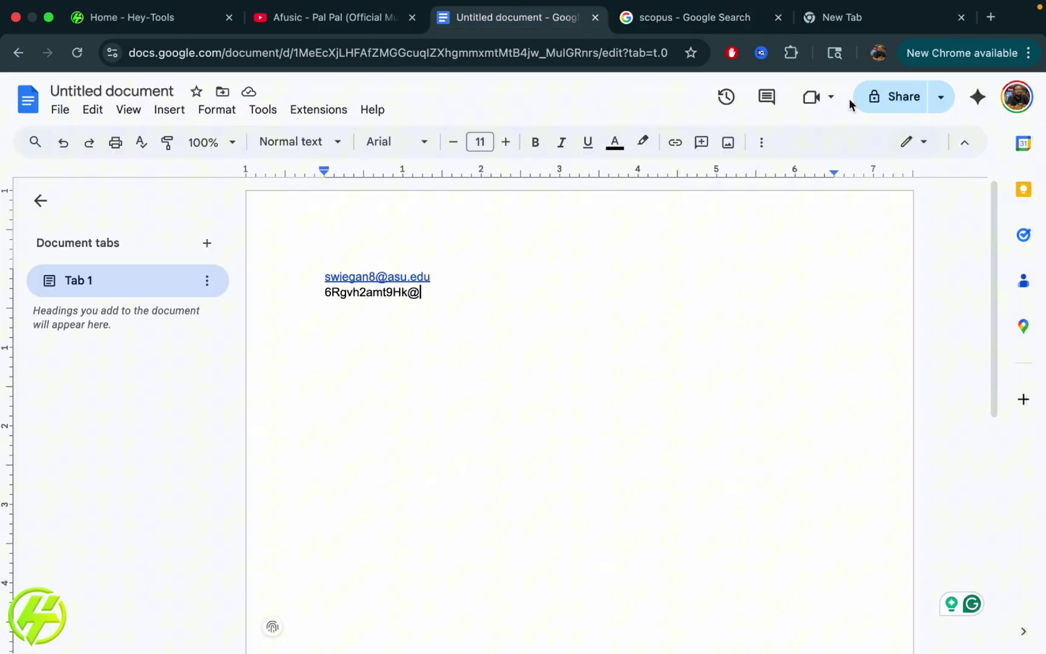
Return to the 'scopus - Google Search' tab and bring up related scopus search suggestions
{"action": "left_click", "coordinate": [691, 18]}
{"action": "scroll", "coordinate": [459, 320], "scroll_direction": "down", "scroll_amount": 5}
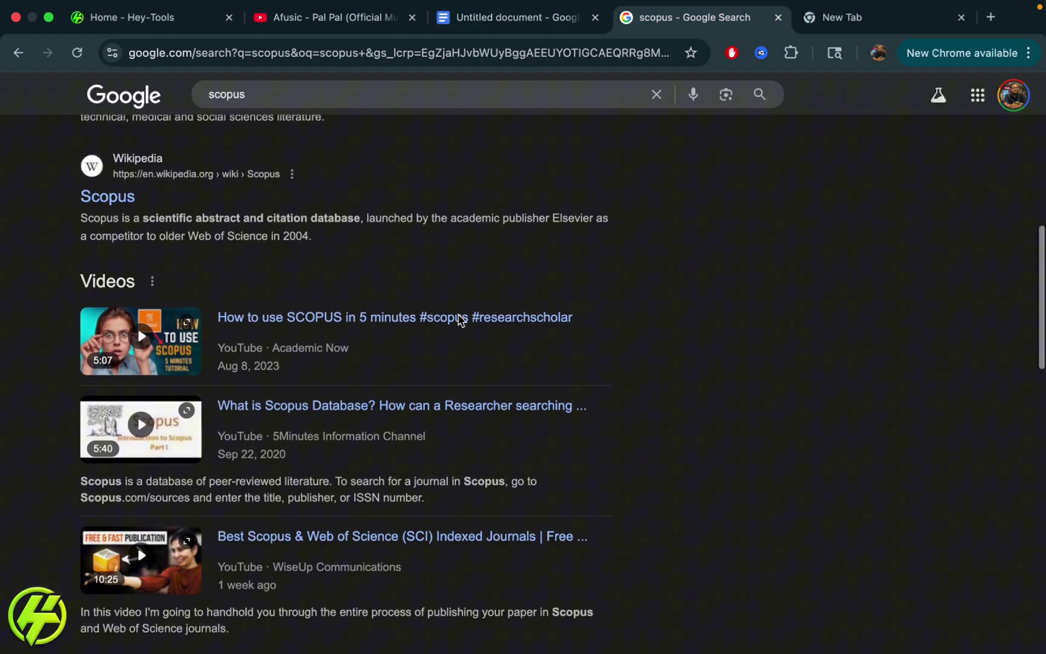
{"action": "scroll", "coordinate": [459, 319], "scroll_direction": "up", "scroll_amount": 10}
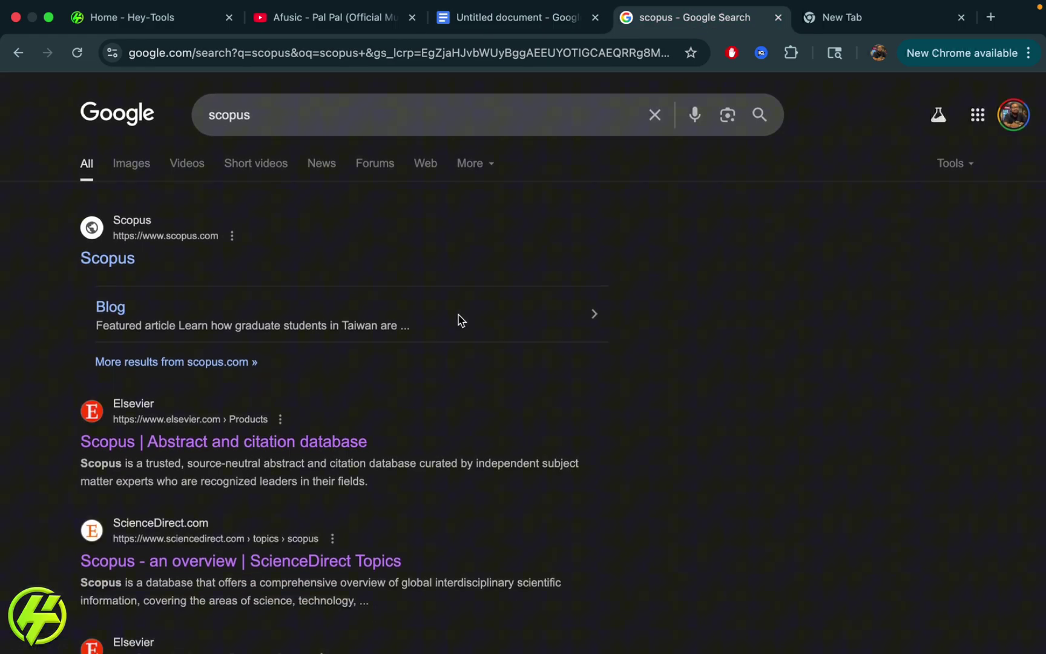
{"action": "scroll", "coordinate": [459, 320], "scroll_direction": "down", "scroll_amount": 3}
{"action": "scroll", "coordinate": [292, 172], "scroll_direction": "up", "scroll_amount": 3}
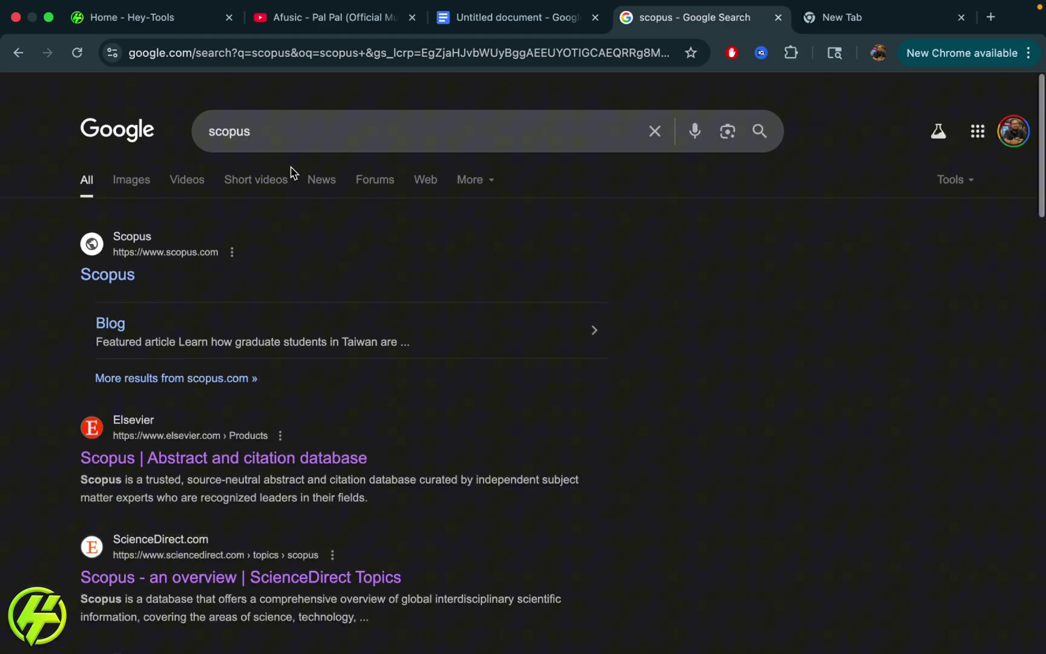
{"action": "scroll", "coordinate": [291, 172], "scroll_direction": "down", "scroll_amount": 1}
{"action": "left_click", "coordinate": [263, 116]}
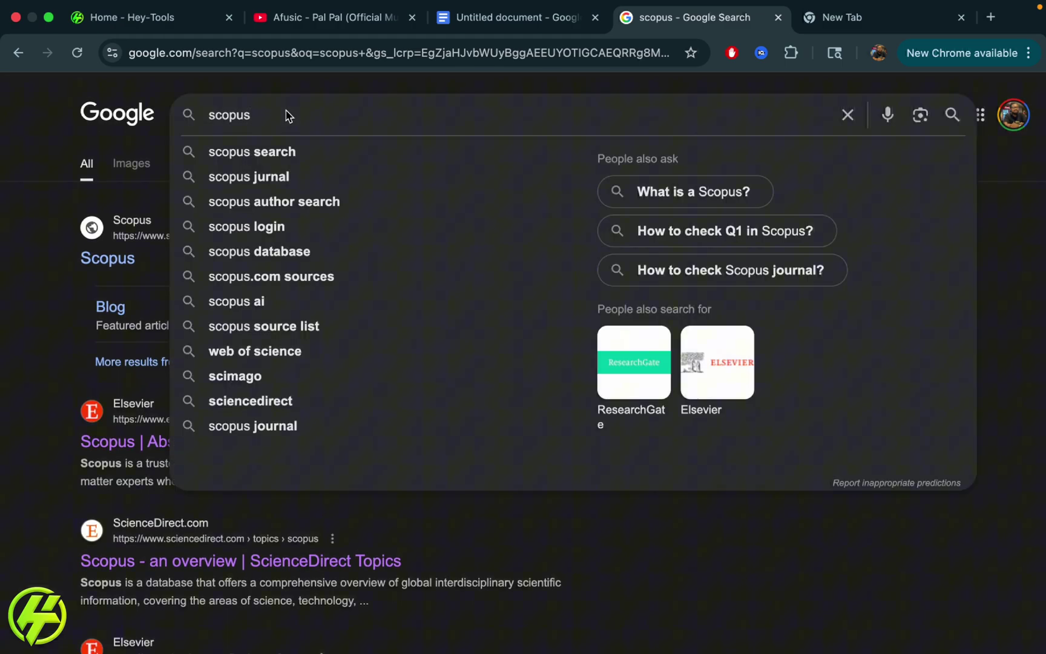
In the new tab, open the ScienceDirect Topics Scopus overview from the 'sco' suggestion
{"action": "left_click", "coordinate": [847, 24]}
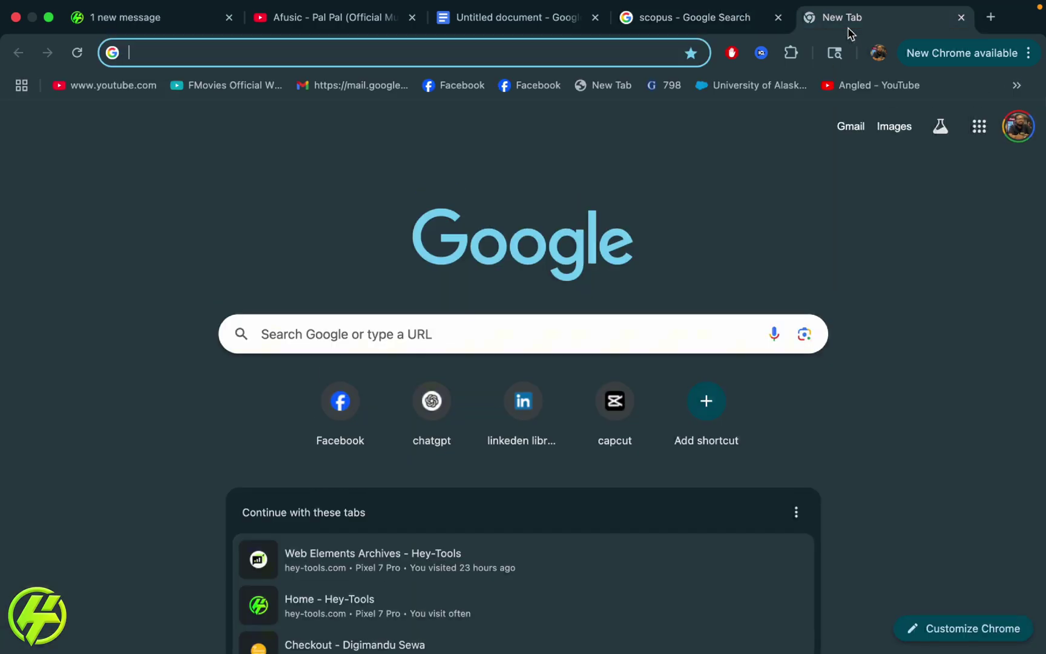
{"action": "type", "text": "sco"}
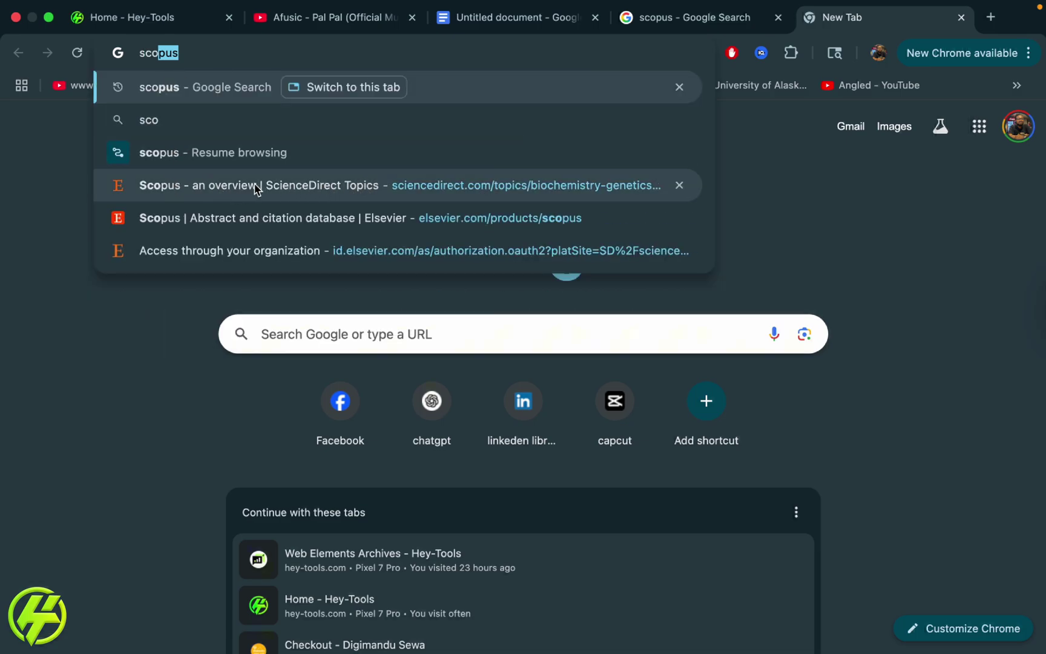
{"action": "left_click", "coordinate": [165, 184]}
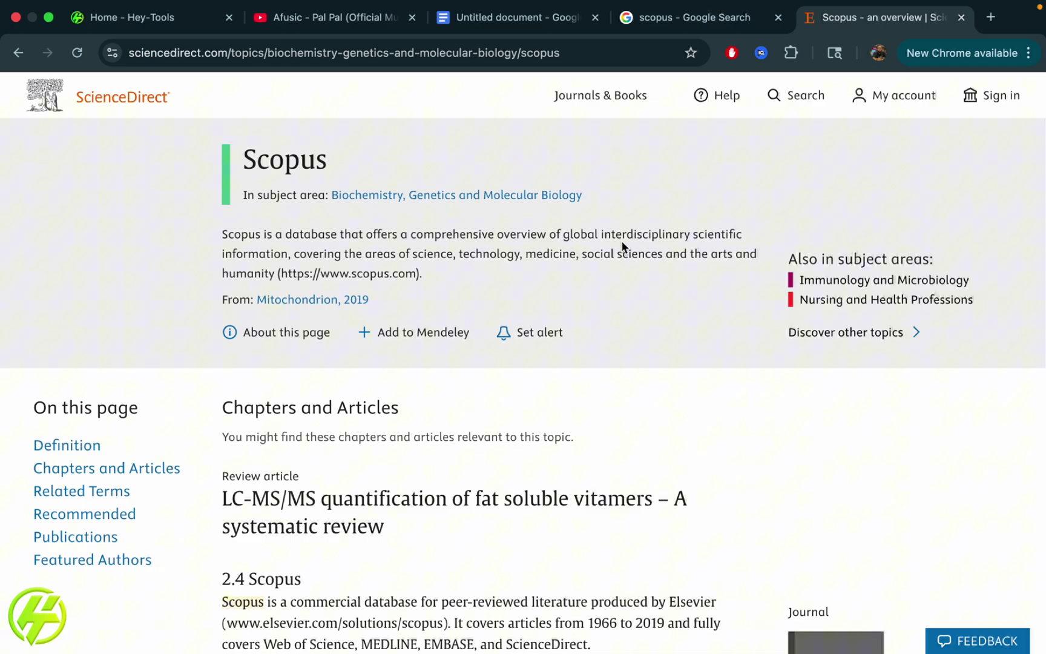
{"action": "scroll", "coordinate": [621, 240], "scroll_direction": "down", "scroll_amount": 4}
{"action": "scroll", "coordinate": [621, 240], "scroll_direction": "down", "scroll_amount": 5}
{"action": "scroll", "coordinate": [621, 241], "scroll_direction": "down", "scroll_amount": 5}
{"action": "scroll", "coordinate": [621, 240], "scroll_direction": "up", "scroll_amount": 7}
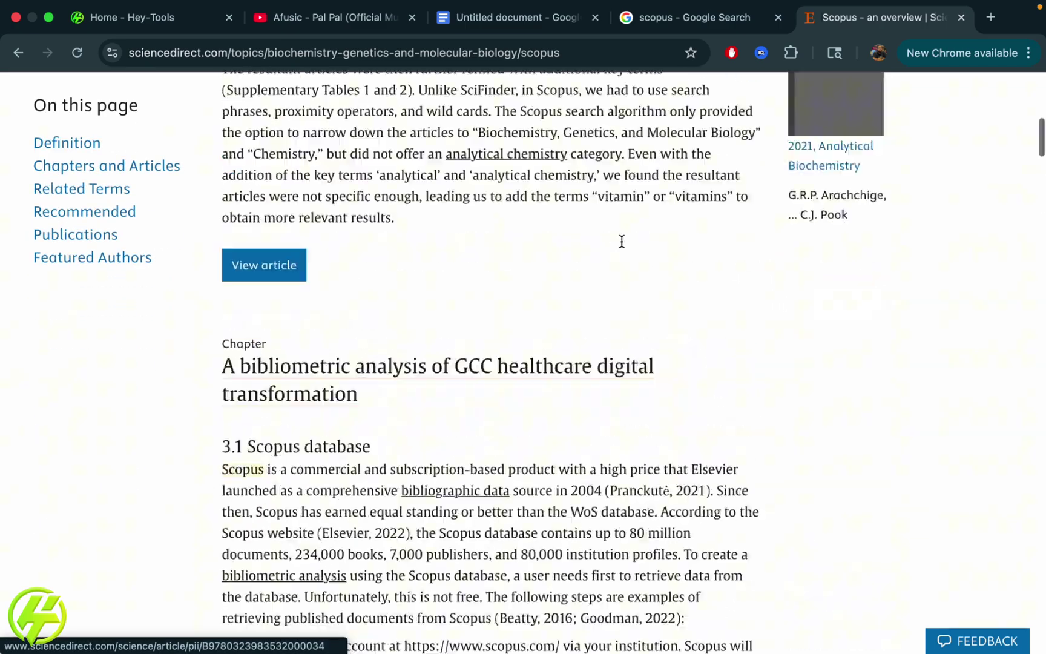
{"action": "scroll", "coordinate": [621, 240], "scroll_direction": "up", "scroll_amount": 10}
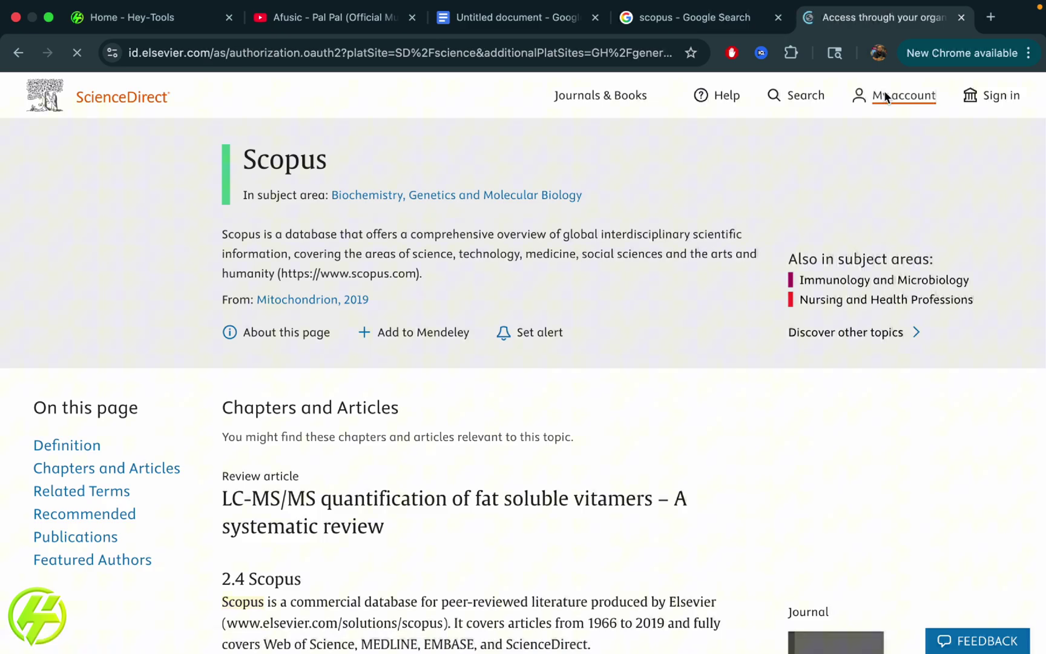
{"action": "scroll", "coordinate": [584, 231], "scroll_direction": "down", "scroll_amount": 2}
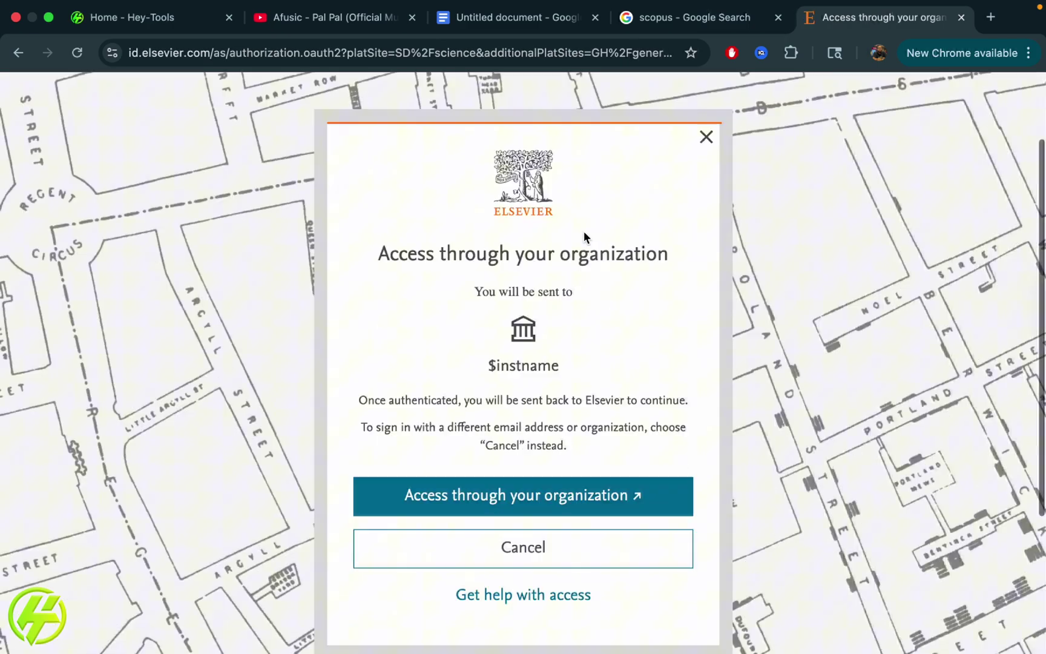
{"action": "scroll", "coordinate": [584, 230], "scroll_direction": "down", "scroll_amount": 3}
{"action": "scroll", "coordinate": [442, 305], "scroll_direction": "up", "scroll_amount": 1}
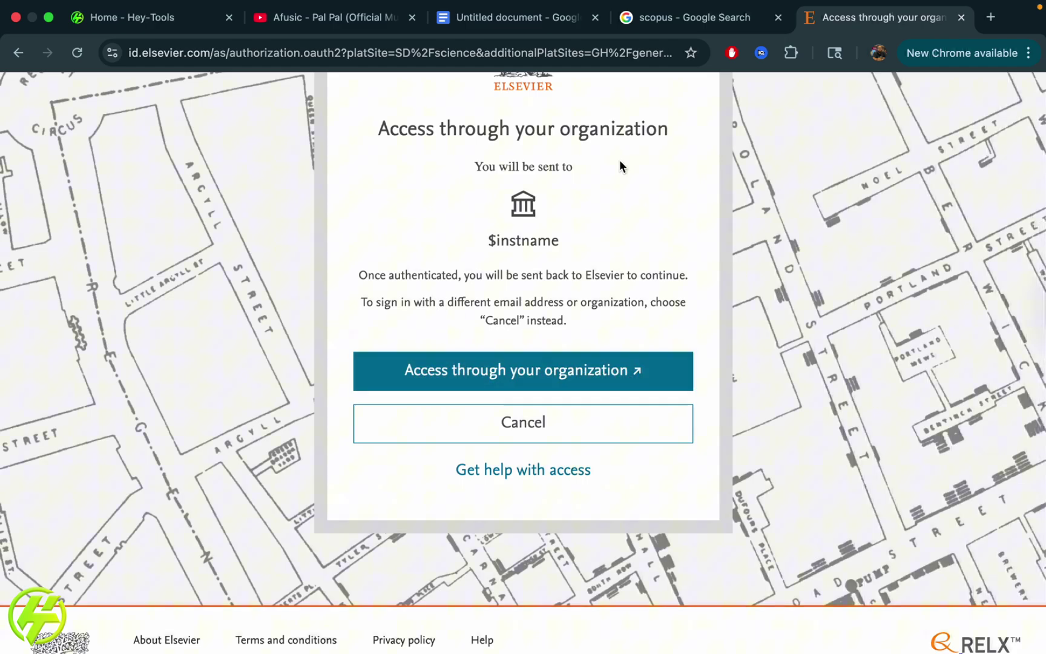
{"action": "scroll", "coordinate": [619, 166], "scroll_direction": "up", "scroll_amount": 1}
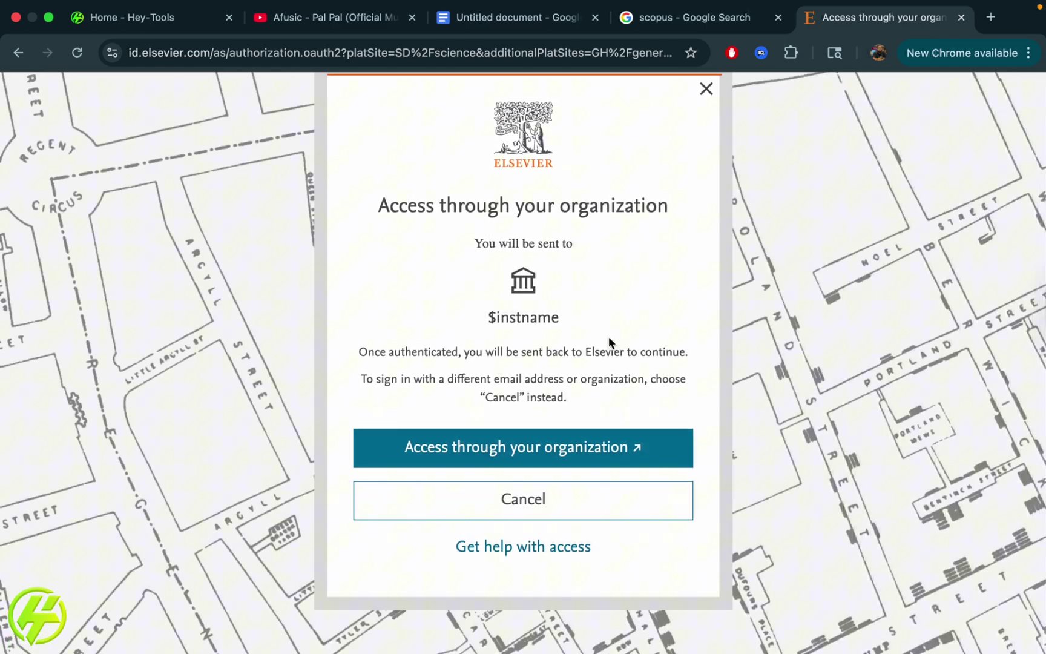
{"action": "scroll", "coordinate": [610, 340], "scroll_direction": "down", "scroll_amount": 2}
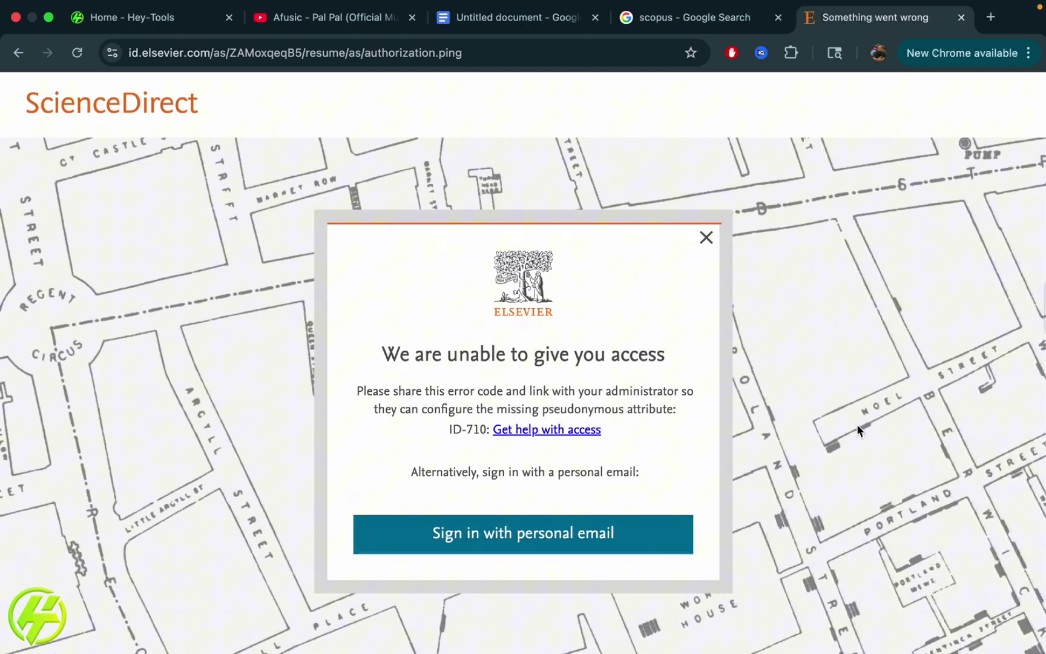
{"action": "scroll", "coordinate": [703, 375], "scroll_direction": "down", "scroll_amount": 2}
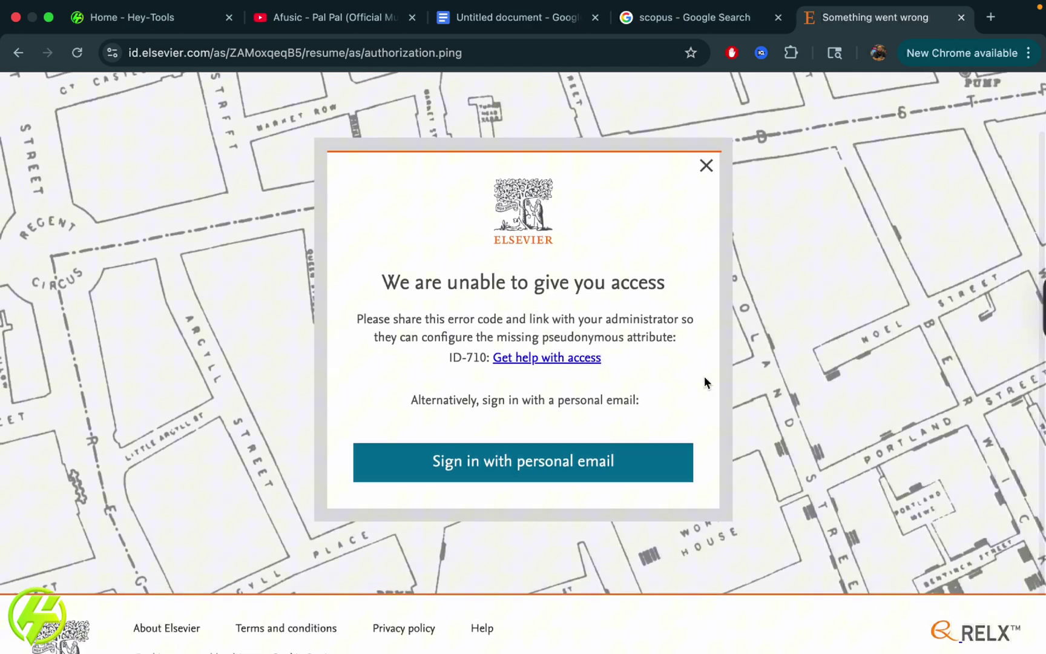
Dismiss the ID-710 'unable to give you access' error to get back to the Scopus topic page
{"action": "left_click", "coordinate": [706, 166]}
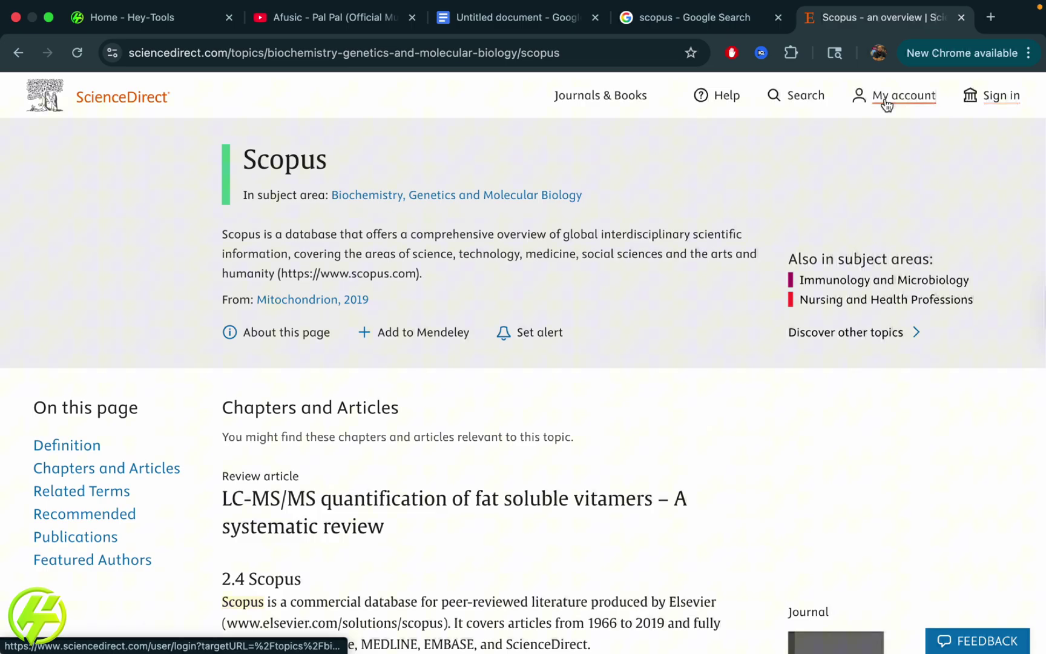
Retry organisation sign-in from My account, then open id.elsevier.com's cookie settings
{"action": "left_click", "coordinate": [887, 100]}
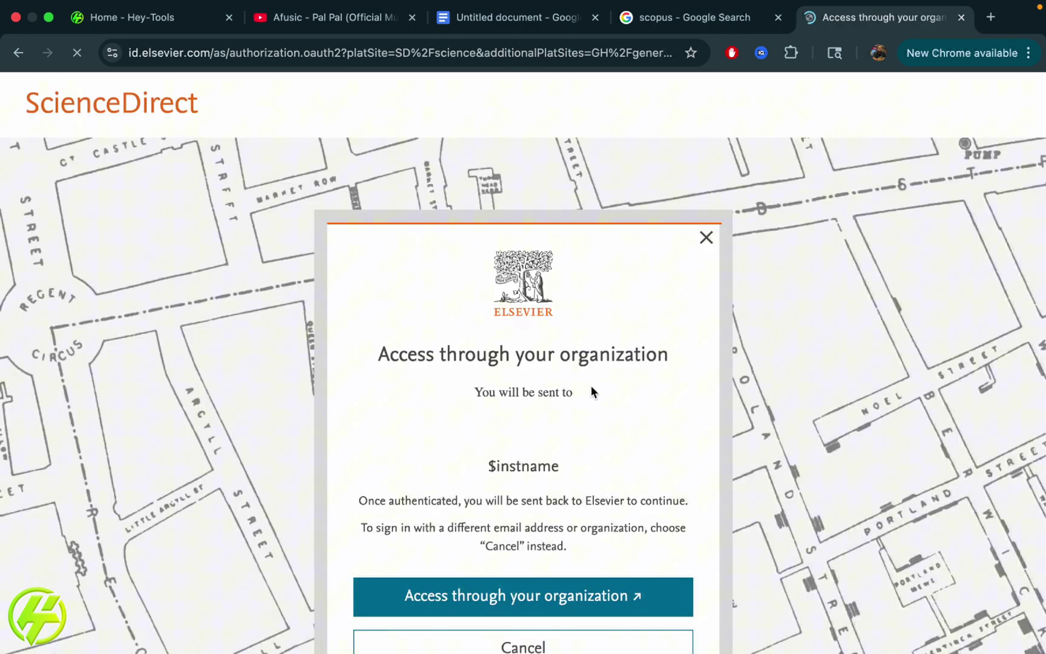
{"action": "scroll", "coordinate": [752, 444], "scroll_direction": "down", "scroll_amount": 3}
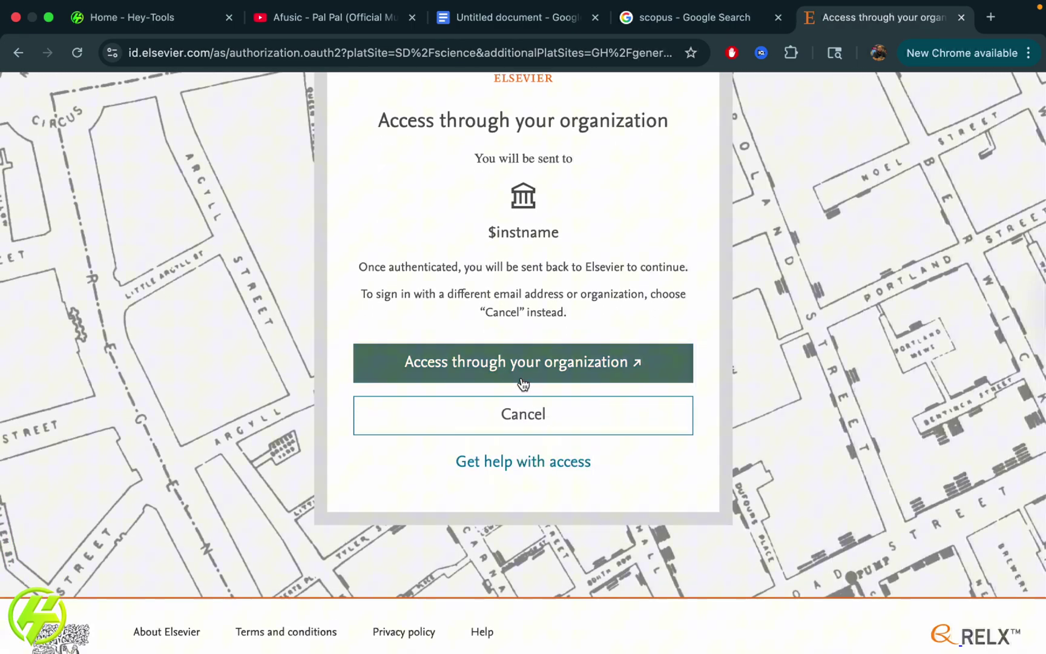
{"action": "left_click", "coordinate": [488, 365]}
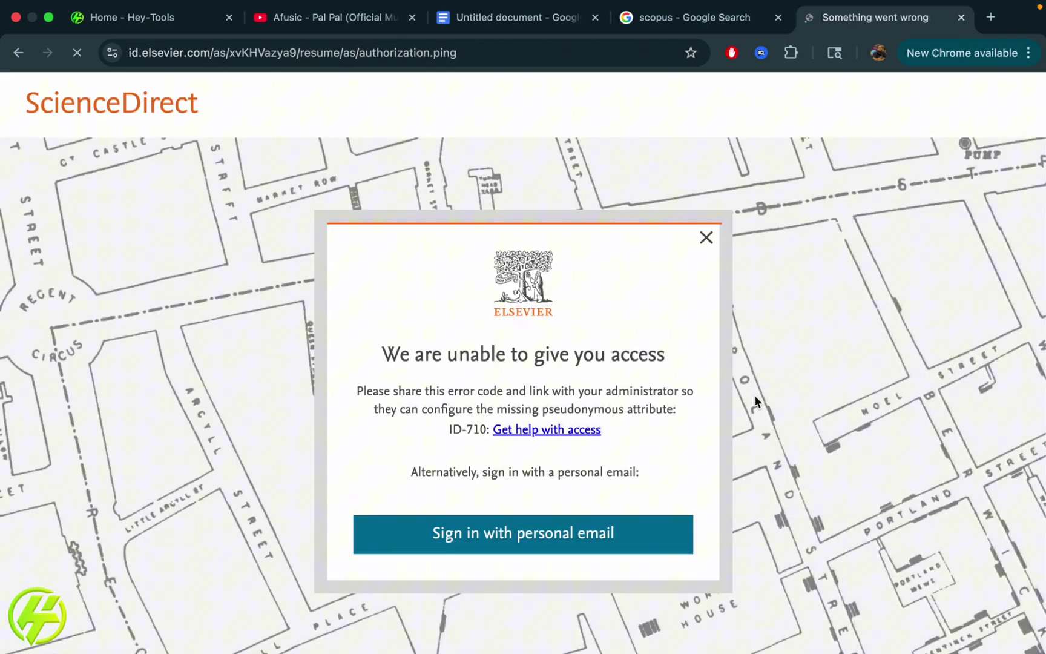
{"action": "left_click", "coordinate": [112, 53]}
{"action": "left_click", "coordinate": [279, 168]}
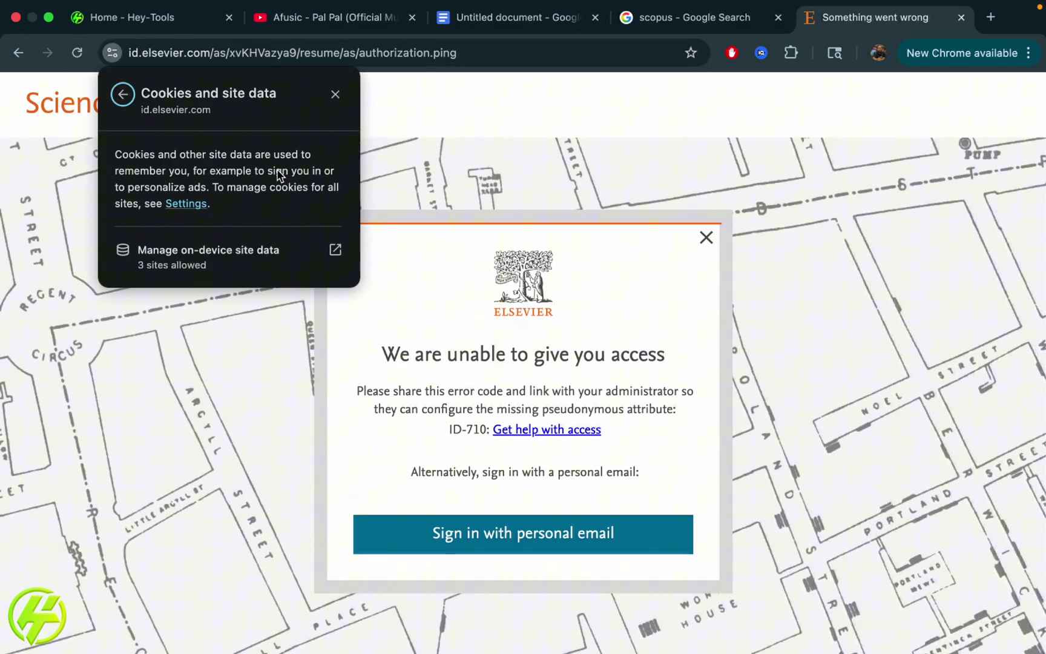
Delete all stored id.elsevier.com site data and reload the sign-in page
{"action": "left_click", "coordinate": [202, 259]}
{"action": "left_click", "coordinate": [654, 229]}
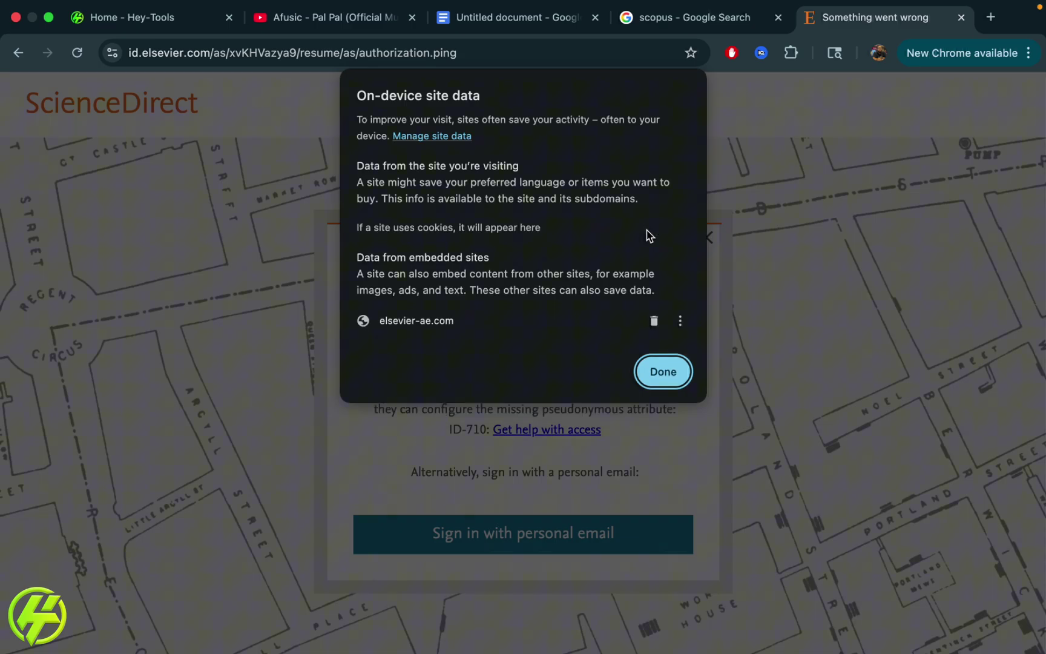
{"action": "left_click", "coordinate": [654, 320]}
{"action": "left_click", "coordinate": [660, 358]}
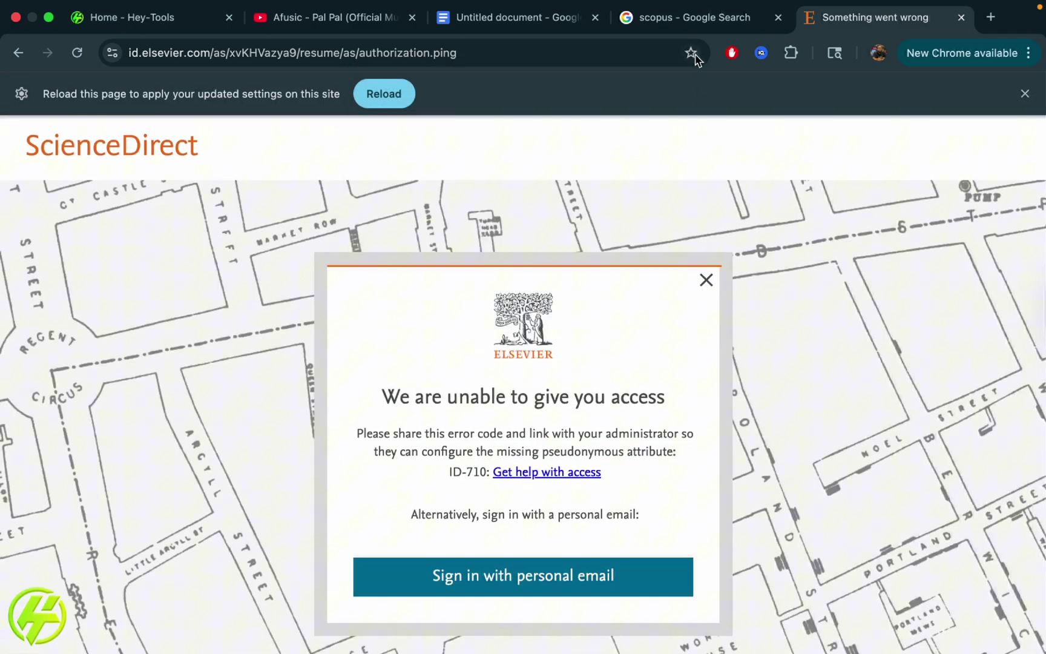
{"action": "left_click", "coordinate": [381, 93]}
{"action": "left_click", "coordinate": [661, 181]}
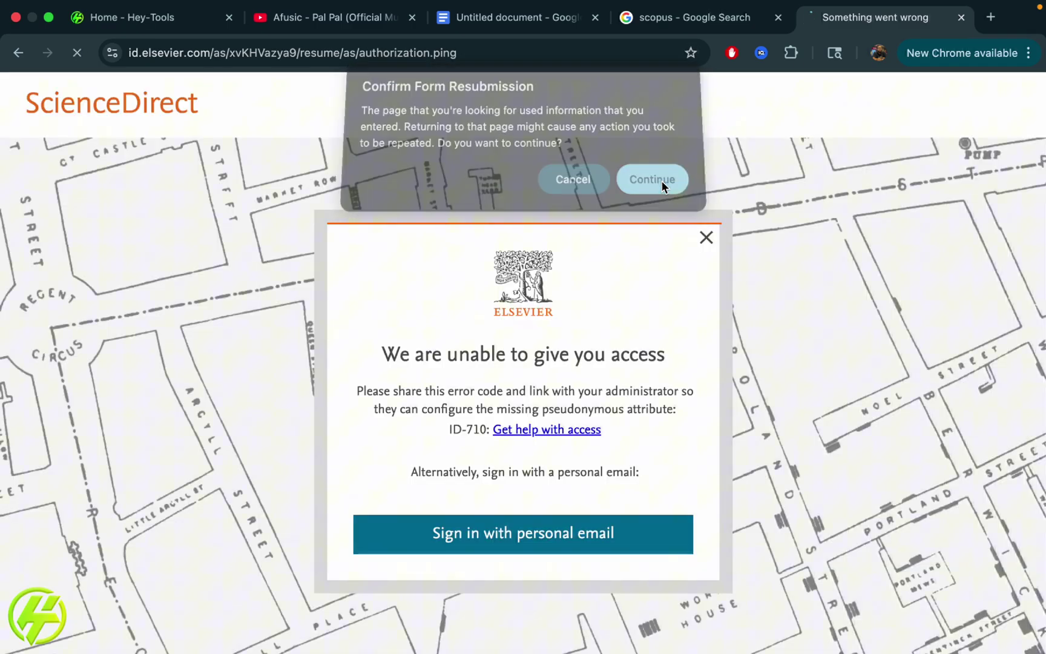
Open Chrome's three-dot menu
{"action": "left_click", "coordinate": [1029, 54]}
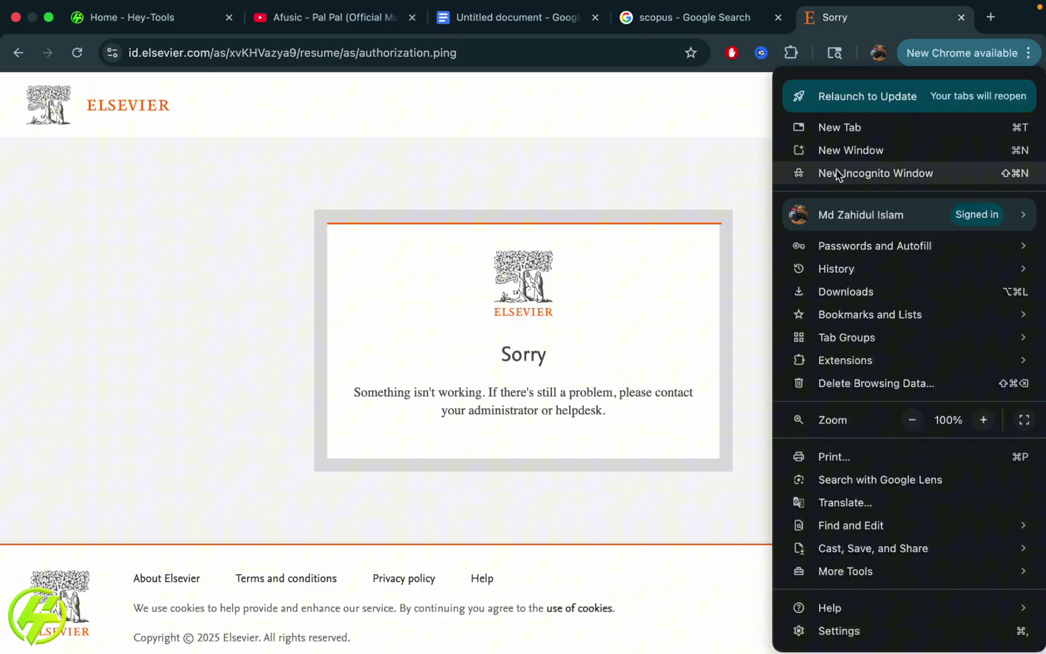
In an incognito window, open the Scopus topic page, accept all cookies, and choose organisation sign-in
{"action": "left_click", "coordinate": [836, 169]}
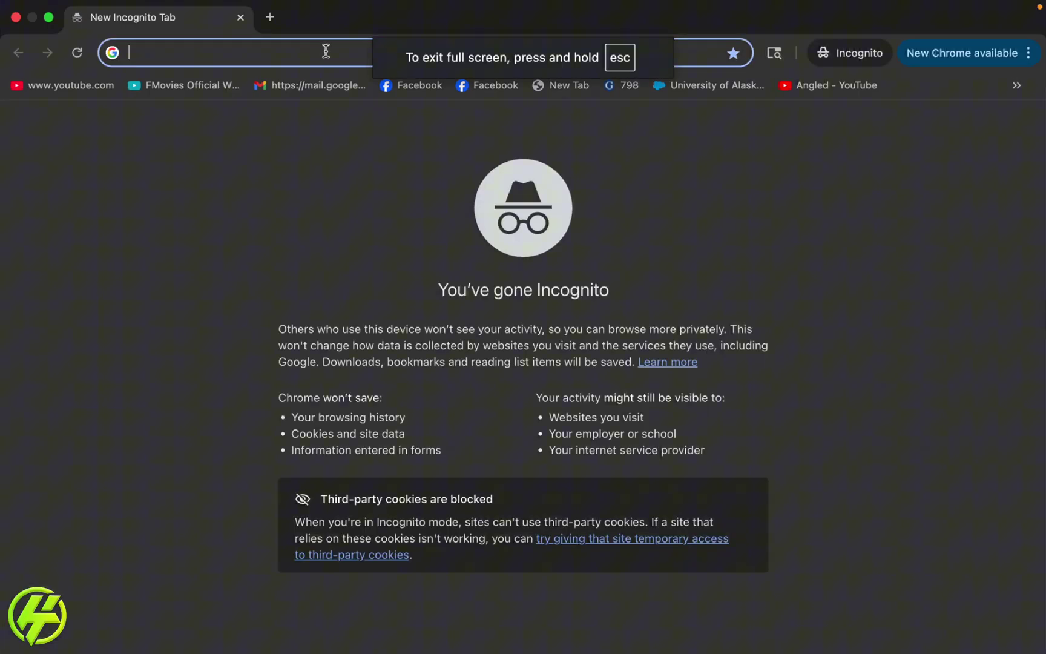
{"action": "type", "text": "sc"}
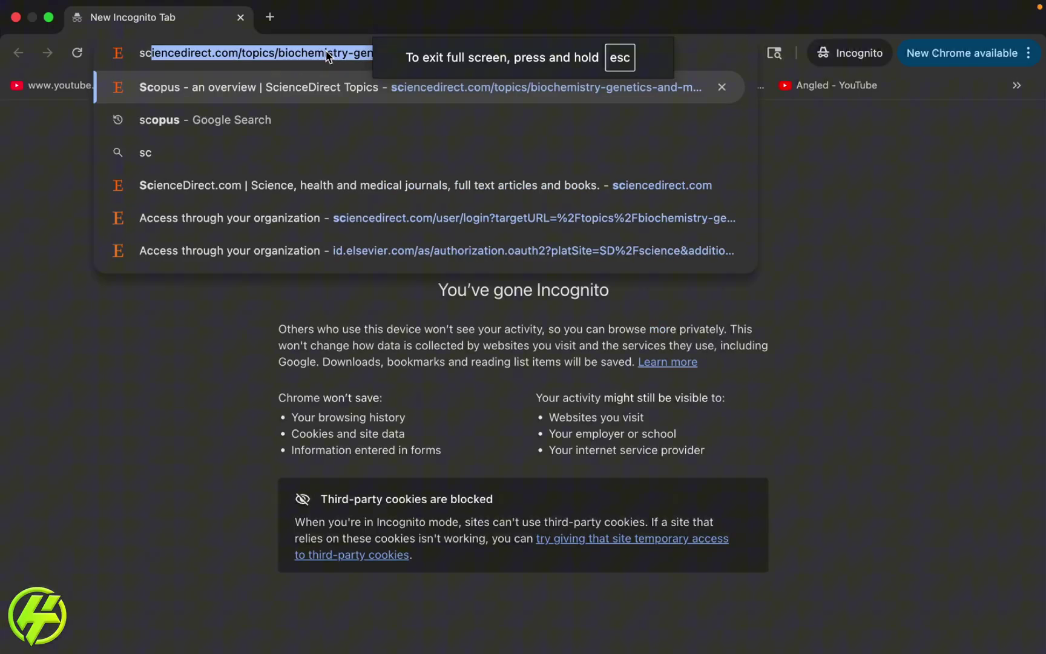
{"action": "type", "text": "op"}
{"action": "left_click", "coordinate": [217, 186]}
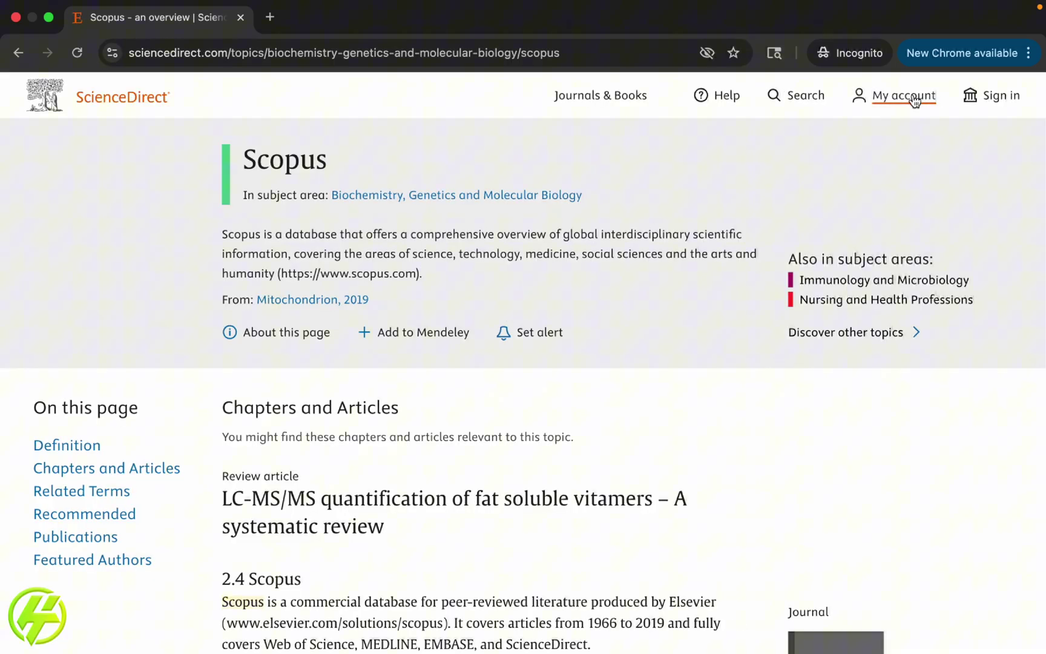
{"action": "left_click", "coordinate": [903, 96]}
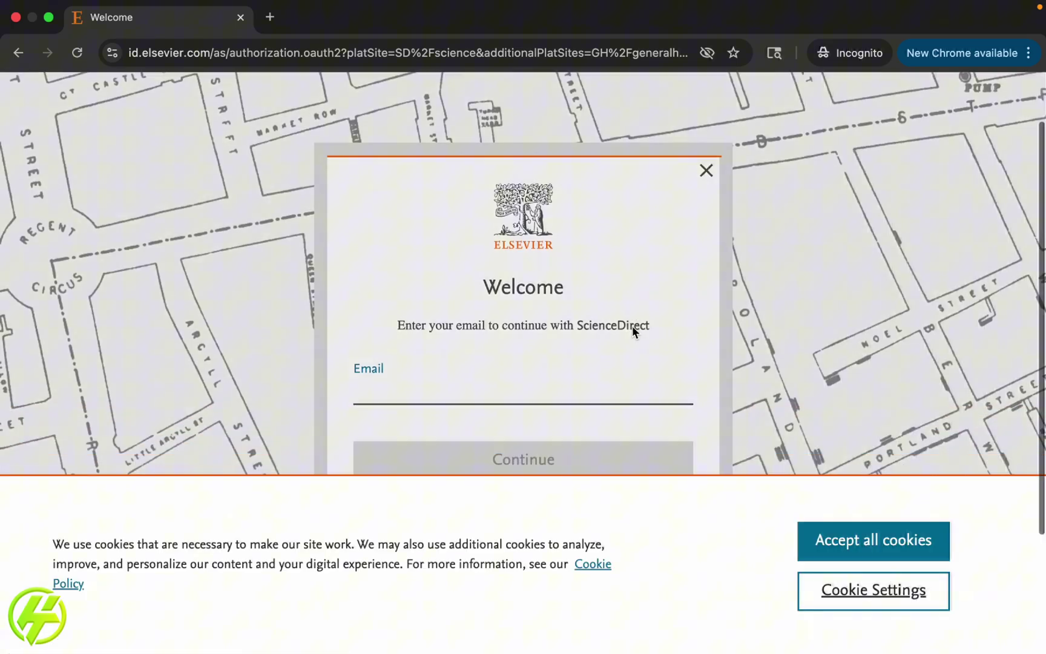
{"action": "left_click", "coordinate": [900, 549]}
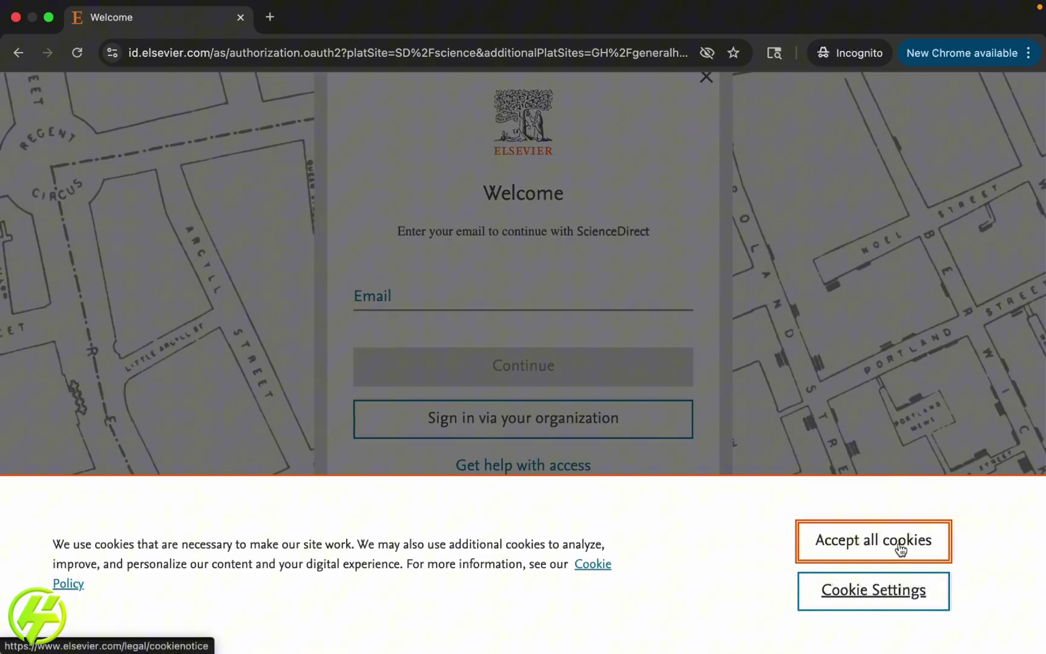
{"action": "scroll", "coordinate": [763, 389], "scroll_direction": "down", "scroll_amount": 2}
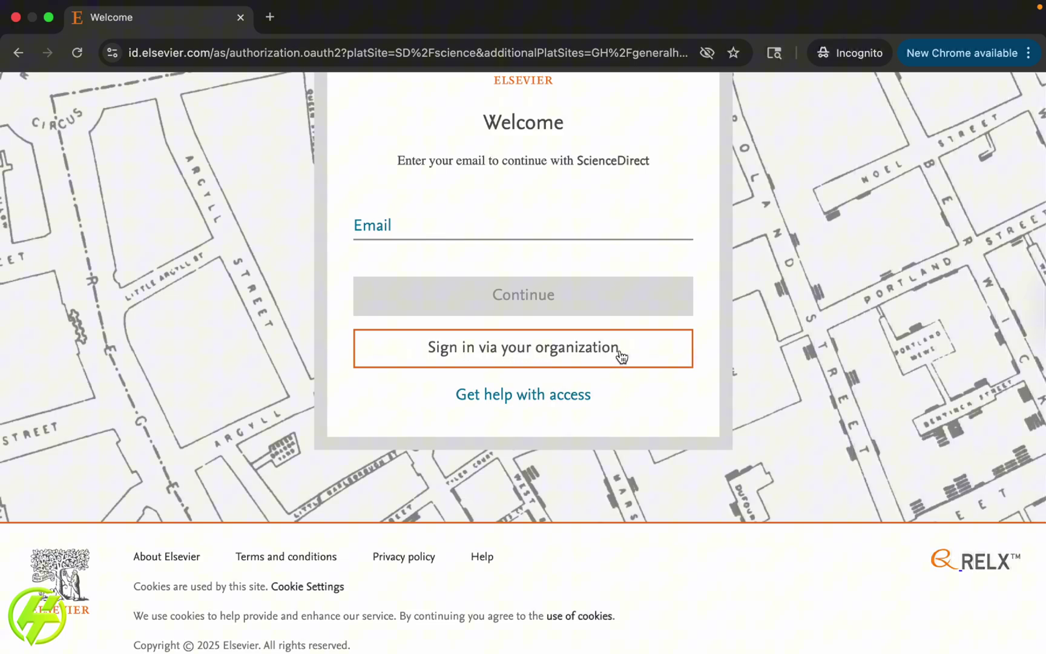
{"action": "left_click", "coordinate": [500, 360]}
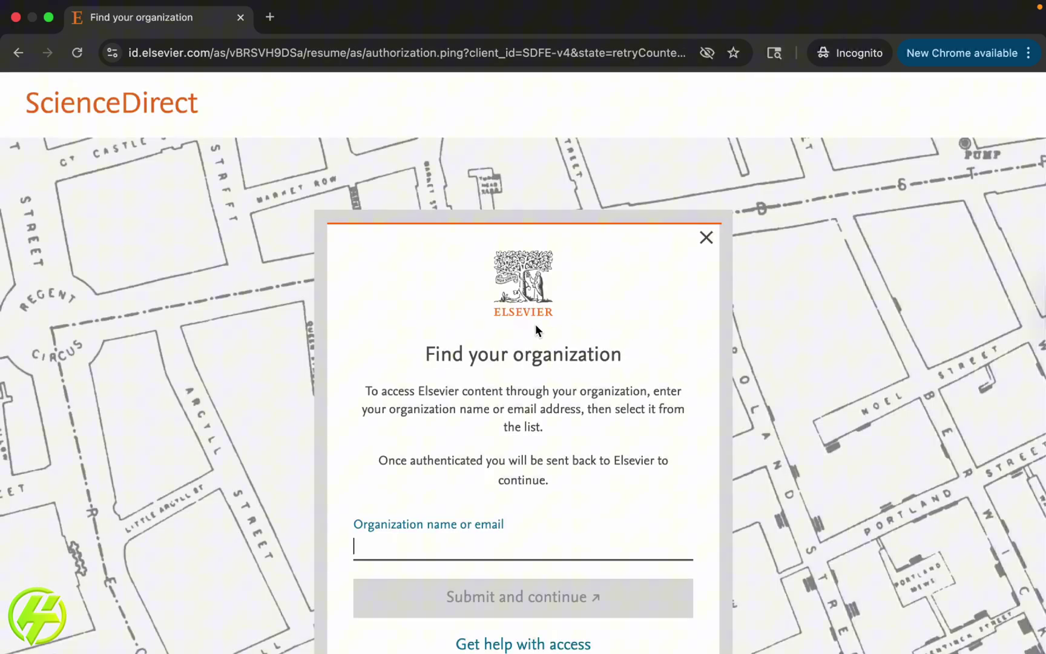
{"action": "scroll", "coordinate": [535, 323], "scroll_direction": "down", "scroll_amount": 5}
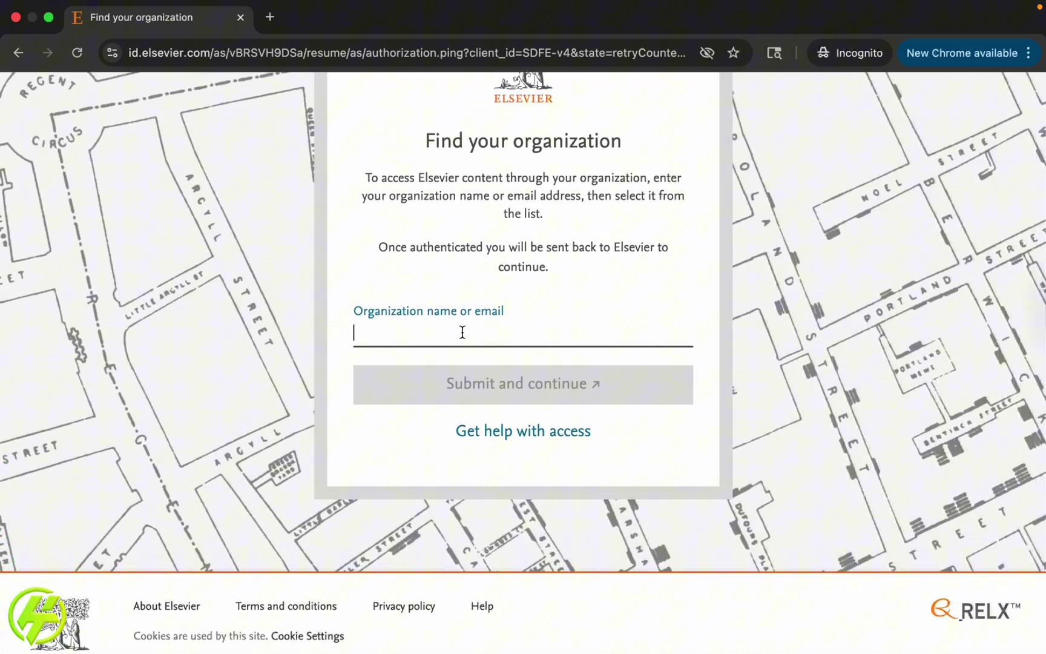
Paste the institutional email from Google Docs into the organisation field and submit it
{"action": "key", "text": "ctrl+Up"}
{"action": "left_click", "coordinate": [260, 58]}
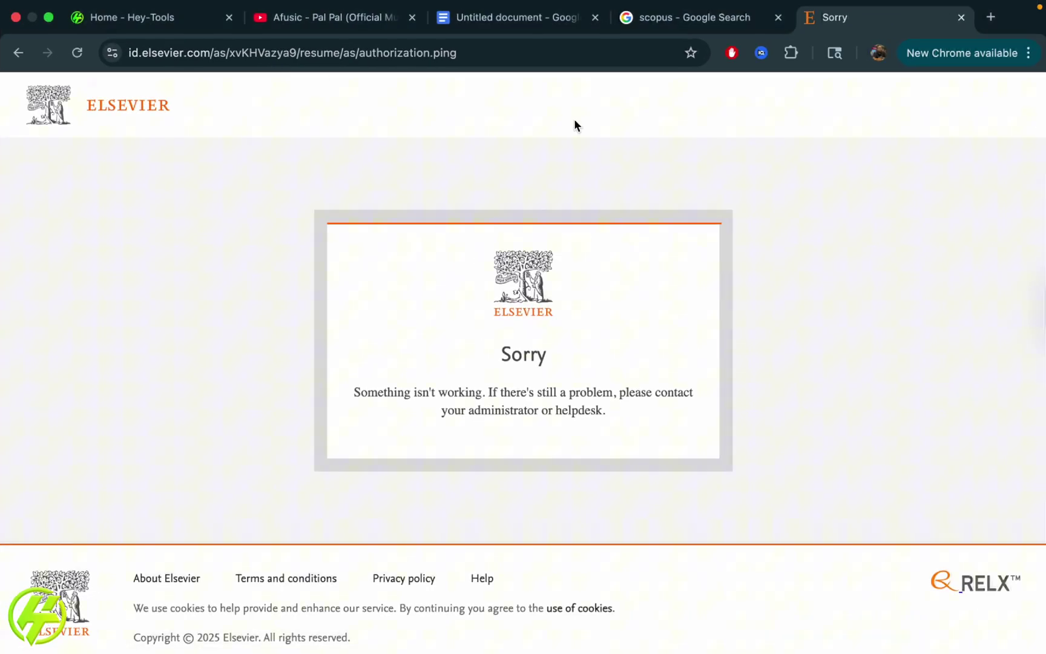
{"action": "left_click", "coordinate": [491, 17]}
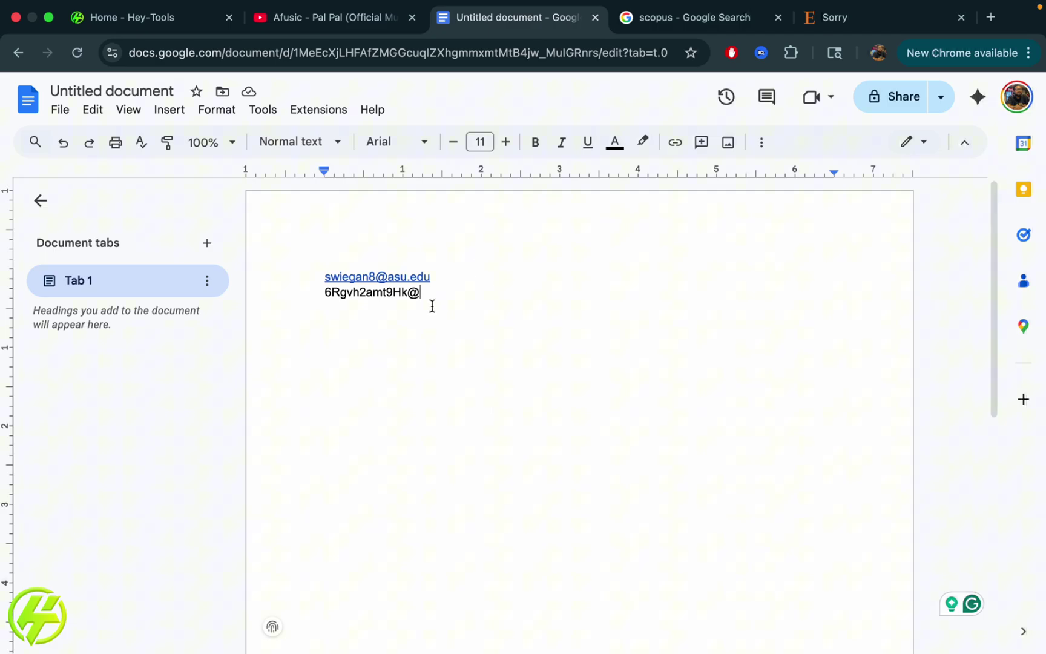
{"action": "left_click_drag", "start_coordinate": [439, 274], "coordinate": [273, 273]}
{"action": "key", "text": "super+c"}
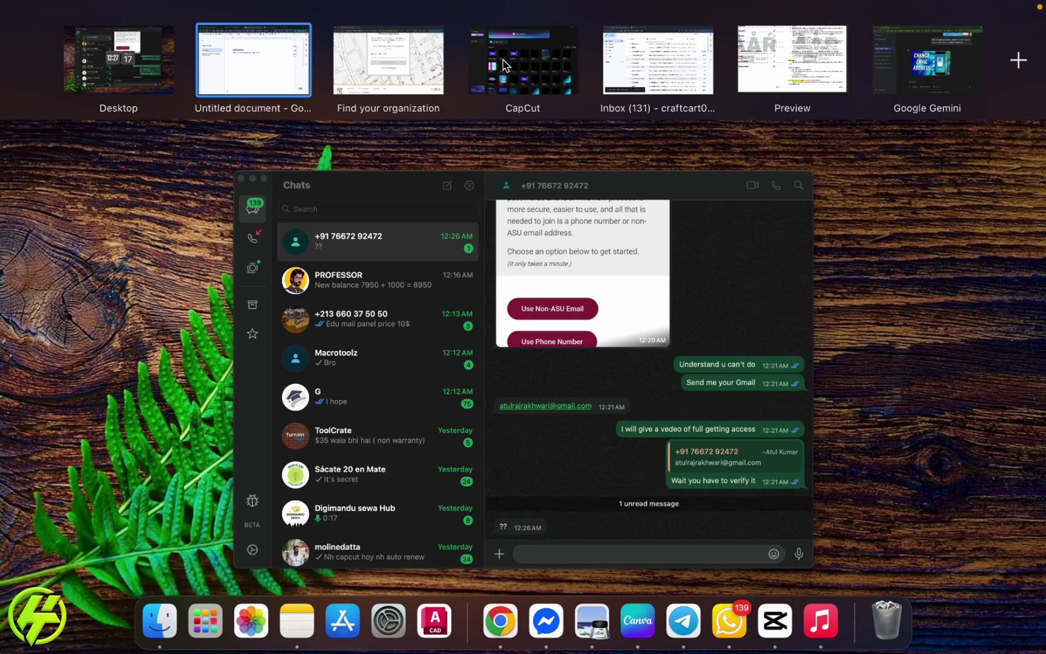
{"action": "left_click", "coordinate": [388, 58]}
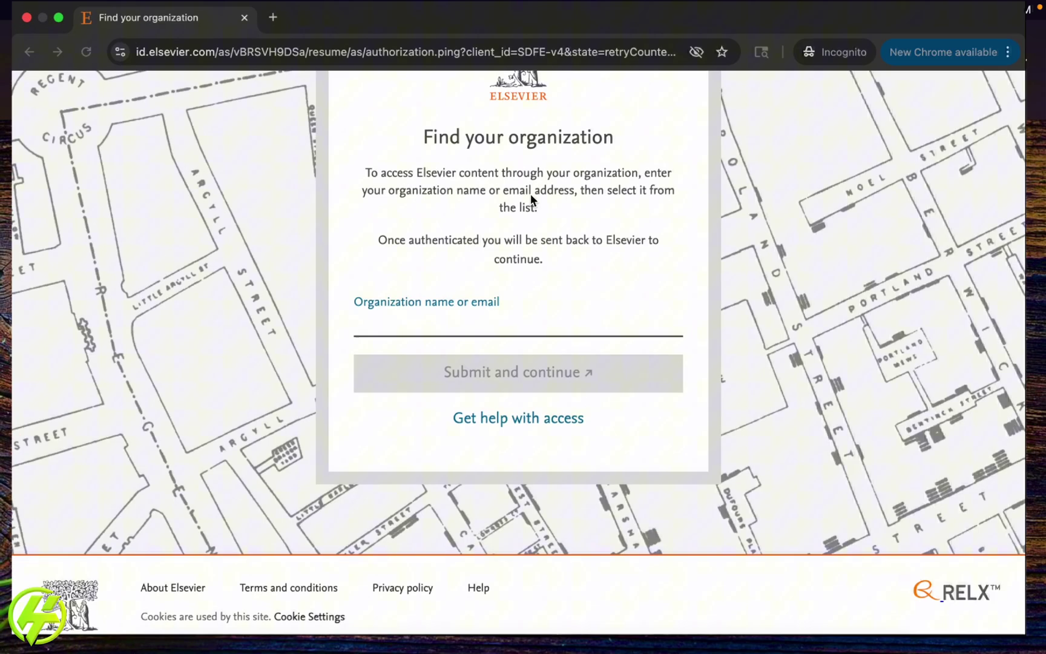
{"action": "key", "text": "super+v"}
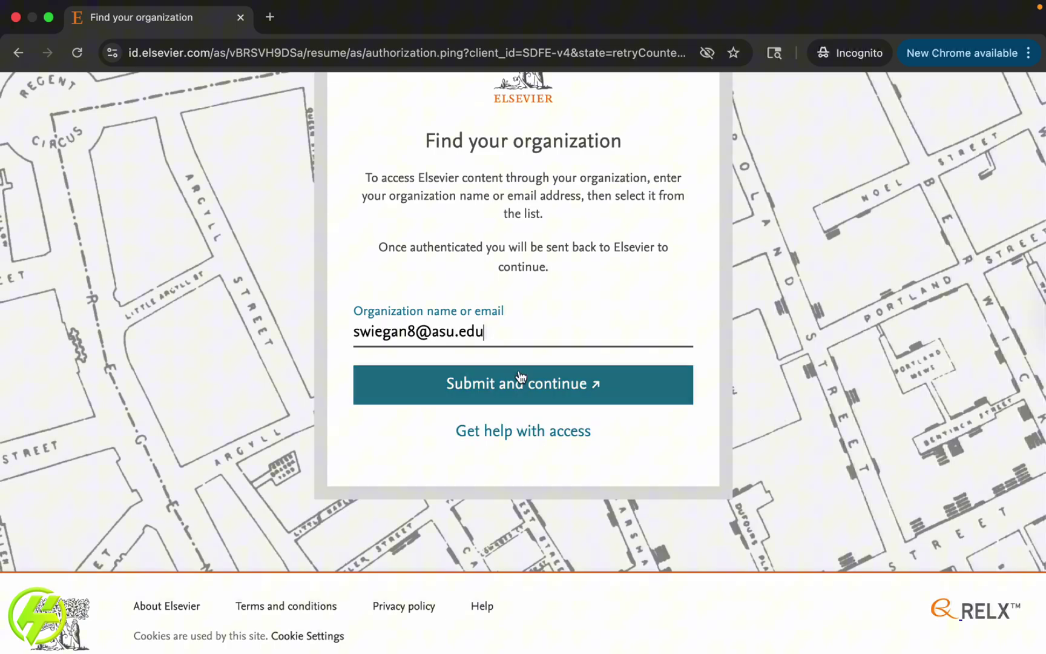
{"action": "left_click", "coordinate": [520, 377]}
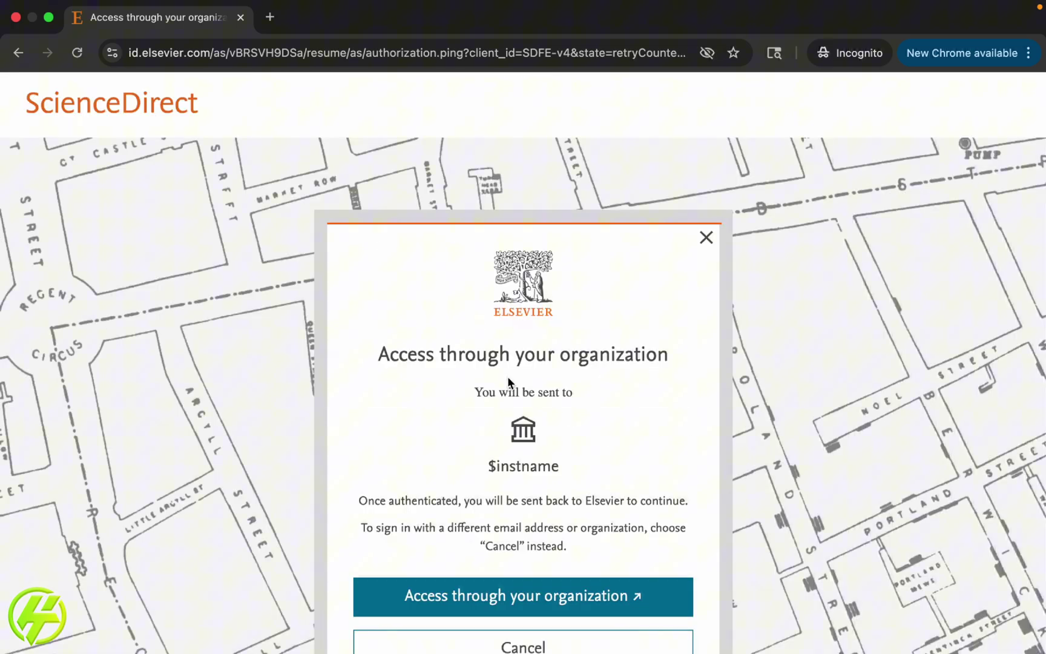
{"action": "scroll", "coordinate": [509, 385], "scroll_direction": "down", "scroll_amount": 3}
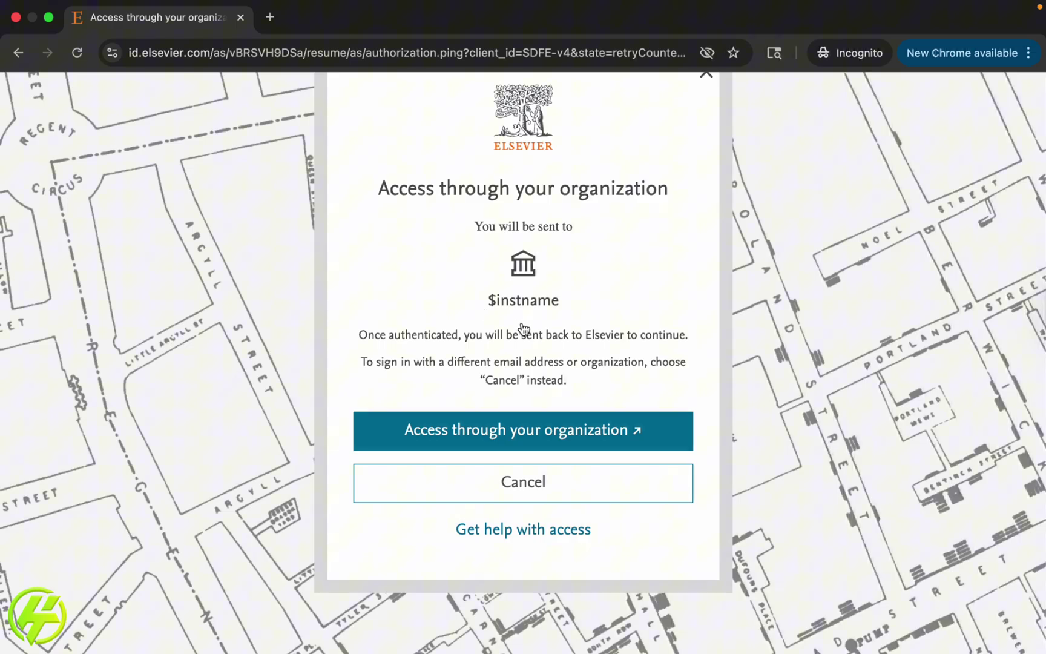
{"action": "scroll", "coordinate": [524, 328], "scroll_direction": "down", "scroll_amount": 1}
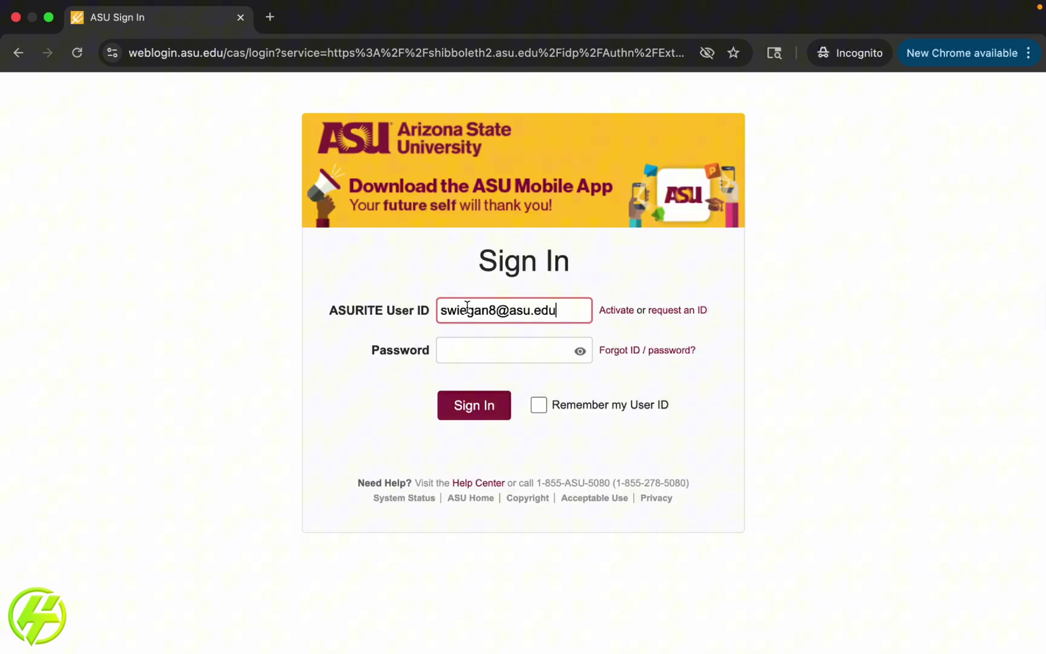
{"action": "left_click_drag", "start_coordinate": [497, 310], "coordinate": [698, 314]}
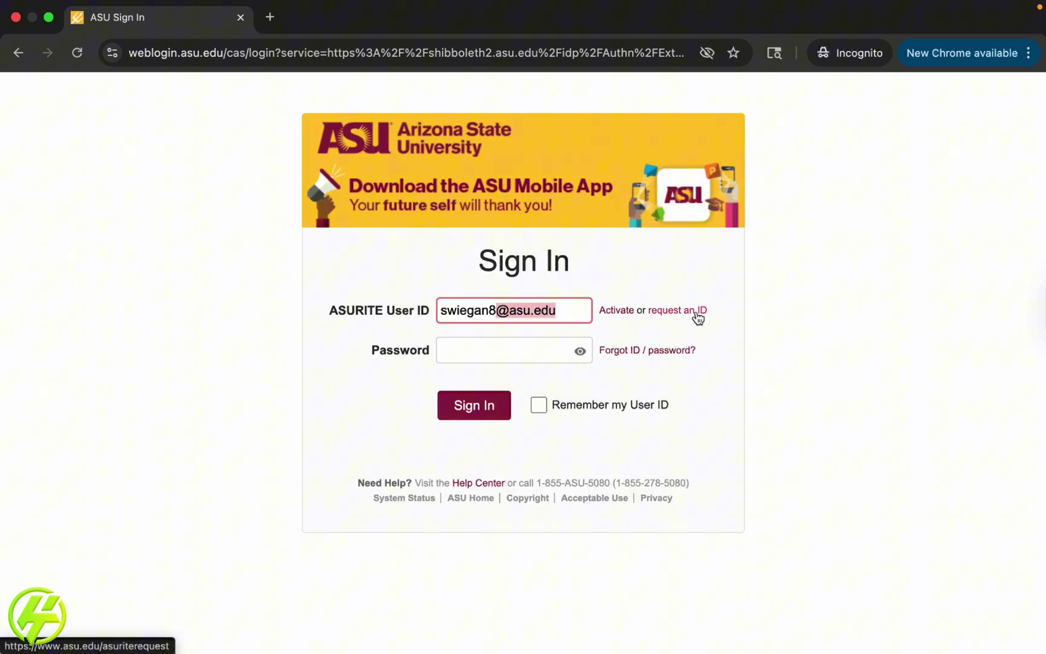
{"action": "key", "text": "BackSpace"}
{"action": "left_click", "coordinate": [465, 348]}
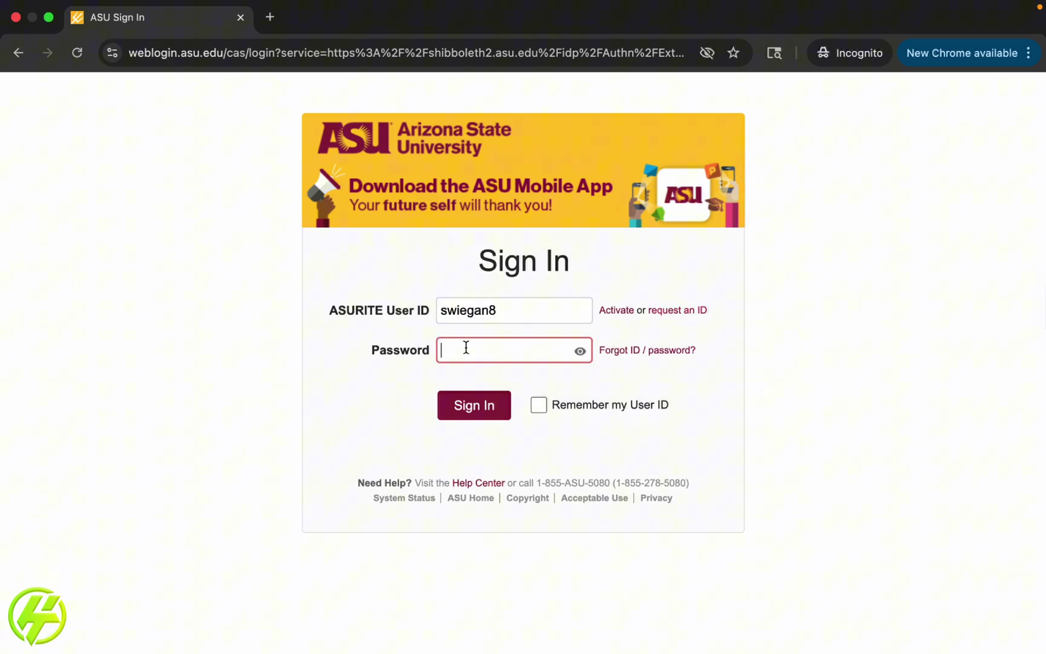
Paste the saved password from Google Docs and submit the ASU login
{"action": "key", "text": "ctrl+Up"}
{"action": "left_click", "coordinate": [257, 62]}
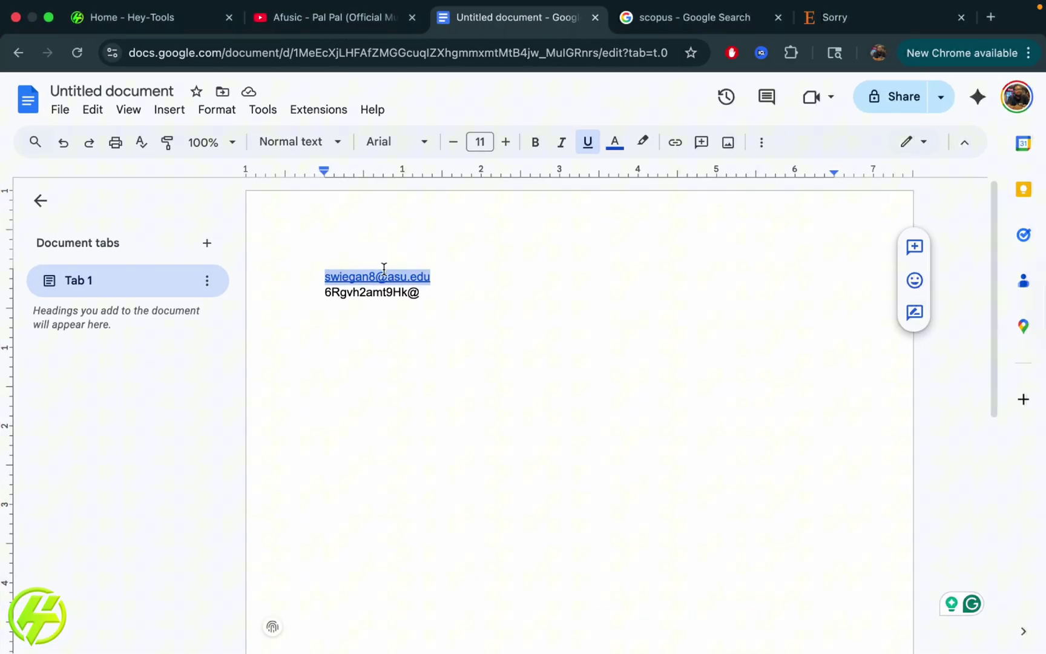
{"action": "left_click_drag", "start_coordinate": [420, 292], "coordinate": [285, 290]}
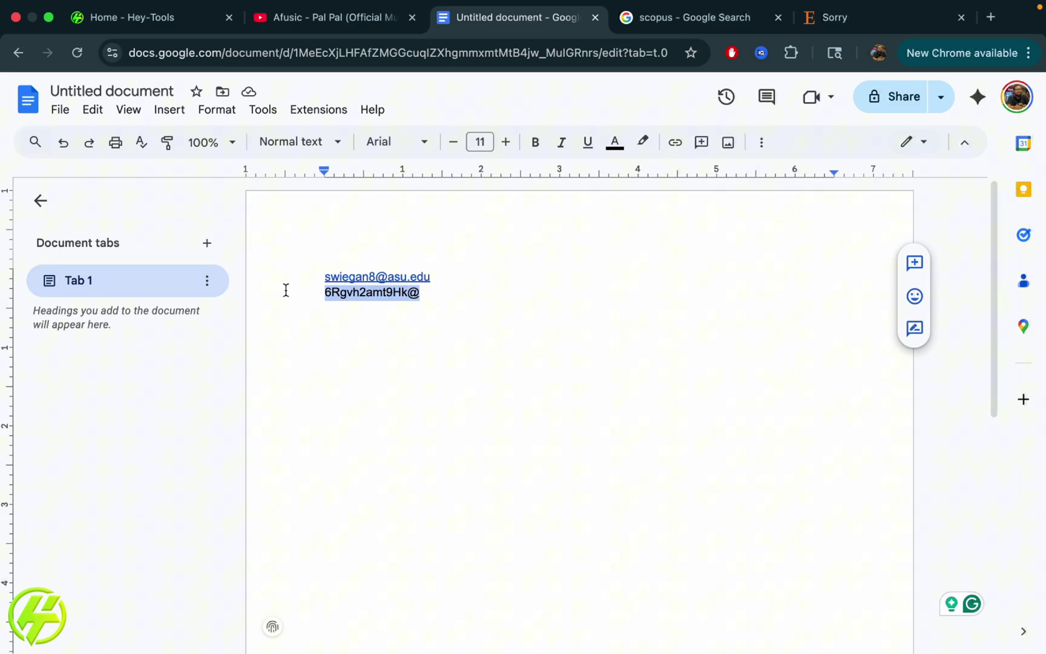
{"action": "key", "text": "ctrl+Up"}
{"action": "left_click", "coordinate": [418, 57]}
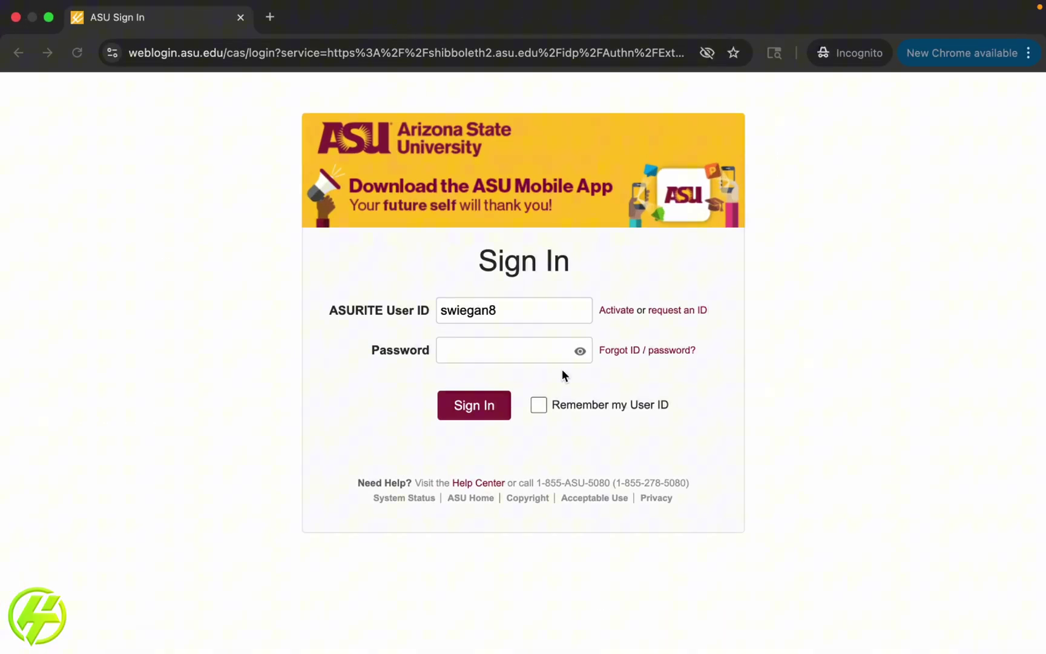
{"action": "left_click", "coordinate": [457, 350]}
{"action": "key", "text": "super+v"}
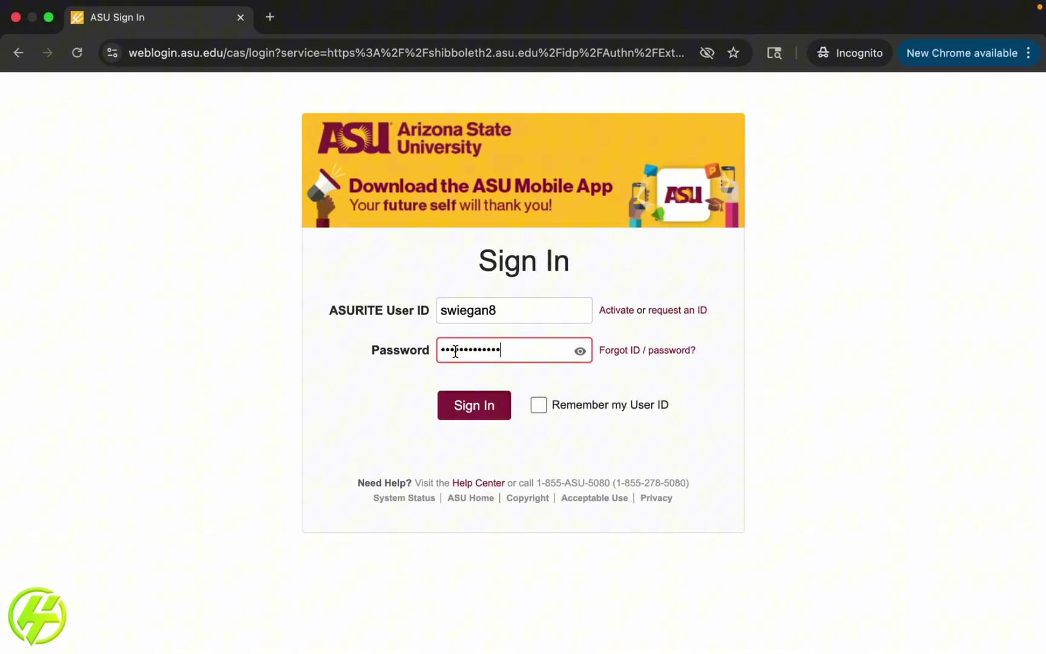
{"action": "left_click", "coordinate": [480, 415]}
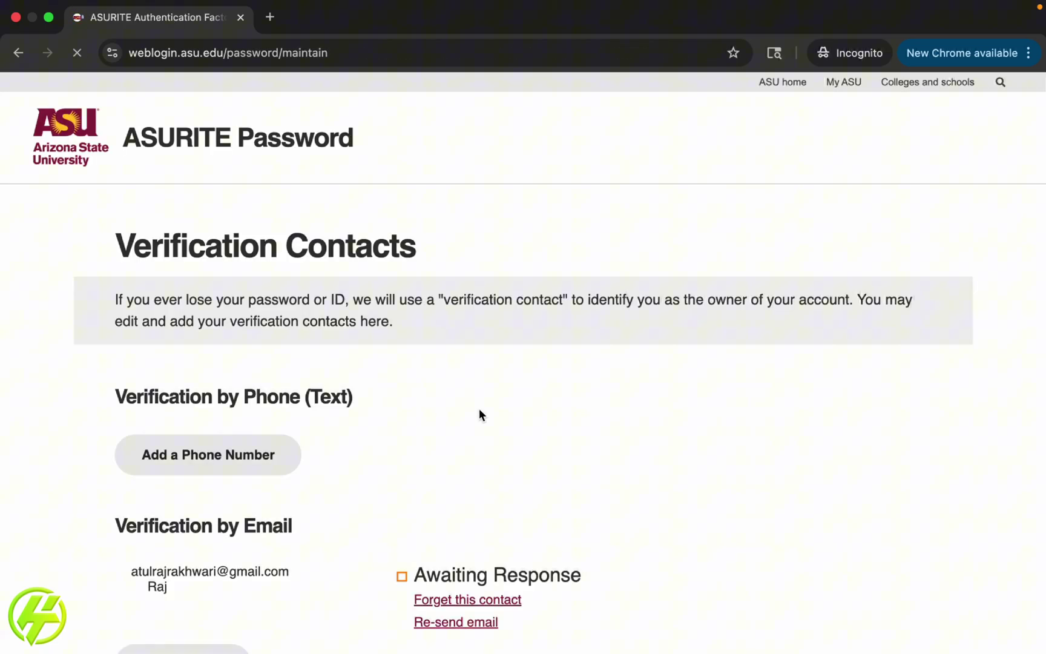
{"action": "scroll", "coordinate": [479, 414], "scroll_direction": "down", "scroll_amount": 2}
{"action": "scroll", "coordinate": [628, 408], "scroll_direction": "down", "scroll_amount": 3}
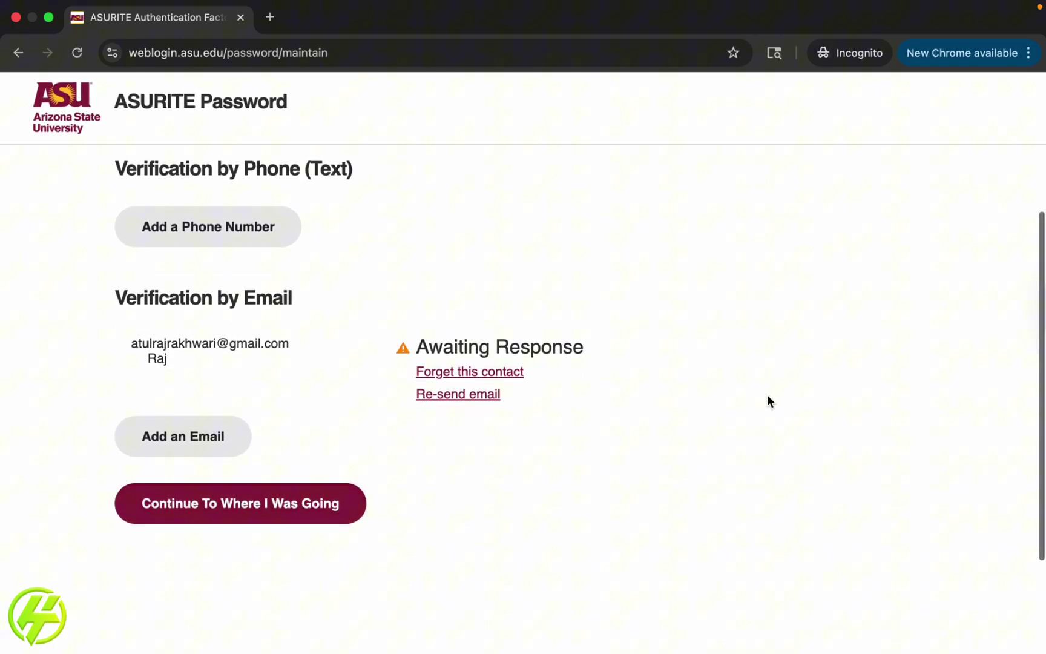
{"action": "scroll", "coordinate": [276, 333], "scroll_direction": "down", "scroll_amount": 2}
{"action": "scroll", "coordinate": [334, 305], "scroll_direction": "down", "scroll_amount": 1}
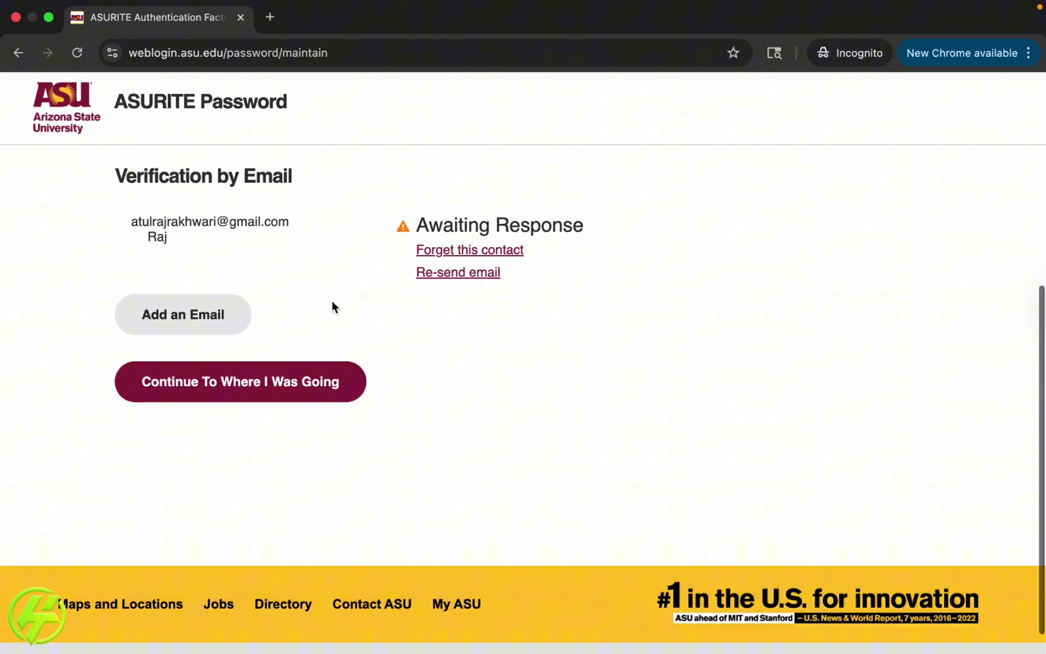
{"action": "scroll", "coordinate": [269, 287], "scroll_direction": "up", "scroll_amount": 1}
{"action": "scroll", "coordinate": [271, 281], "scroll_direction": "up", "scroll_amount": 1}
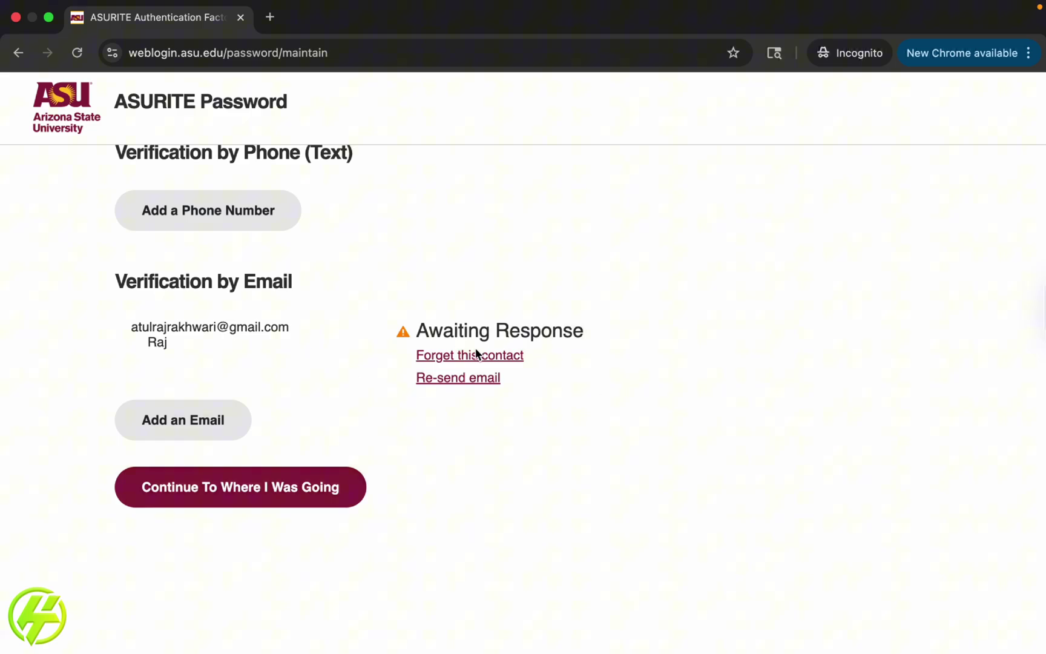
{"action": "scroll", "coordinate": [245, 286], "scroll_direction": "down", "scroll_amount": 2}
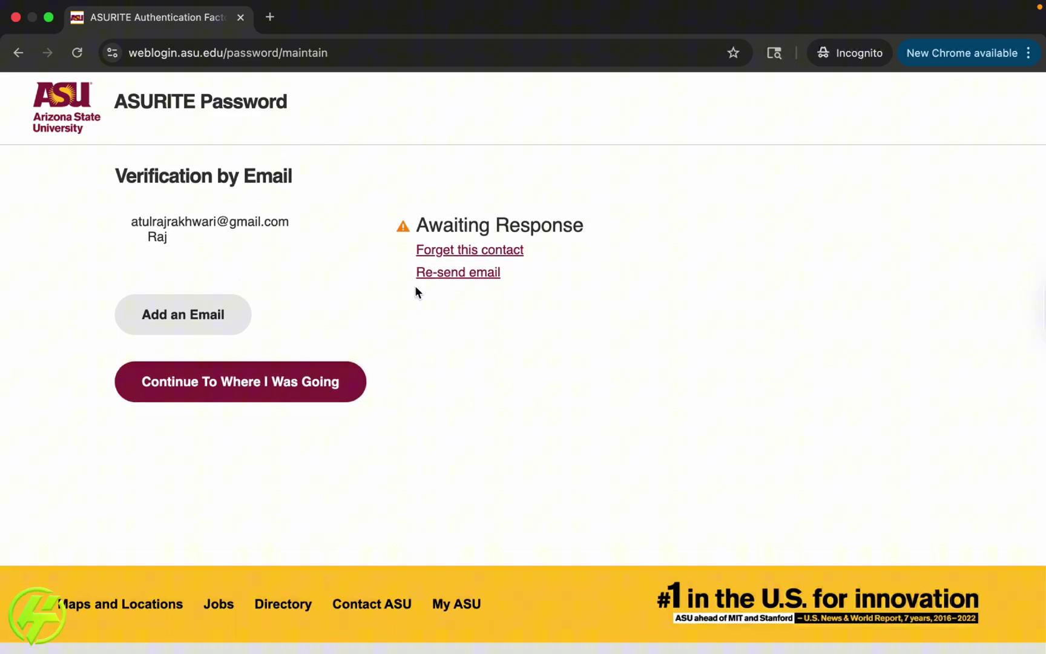
{"action": "scroll", "coordinate": [415, 286], "scroll_direction": "up", "scroll_amount": 2}
{"action": "scroll", "coordinate": [188, 238], "scroll_direction": "up", "scroll_amount": 1}
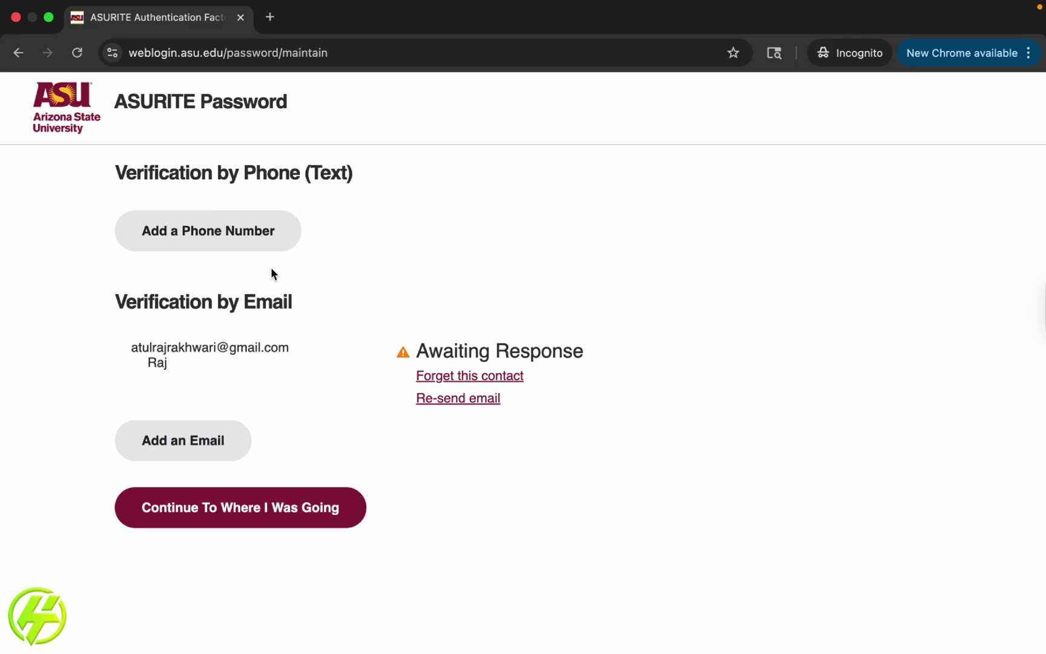
{"action": "scroll", "coordinate": [271, 273], "scroll_direction": "down", "scroll_amount": 4}
{"action": "scroll", "coordinate": [271, 273], "scroll_direction": "up", "scroll_amount": 2}
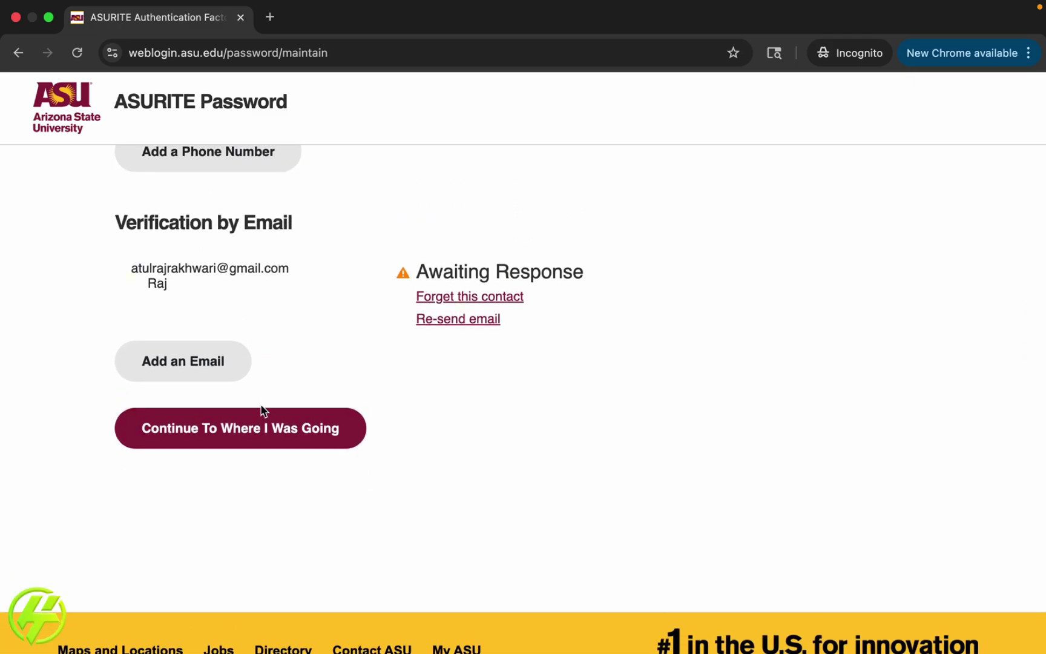
Continue past ASU's Verification Contacts page back to the original destination
{"action": "left_click", "coordinate": [224, 440]}
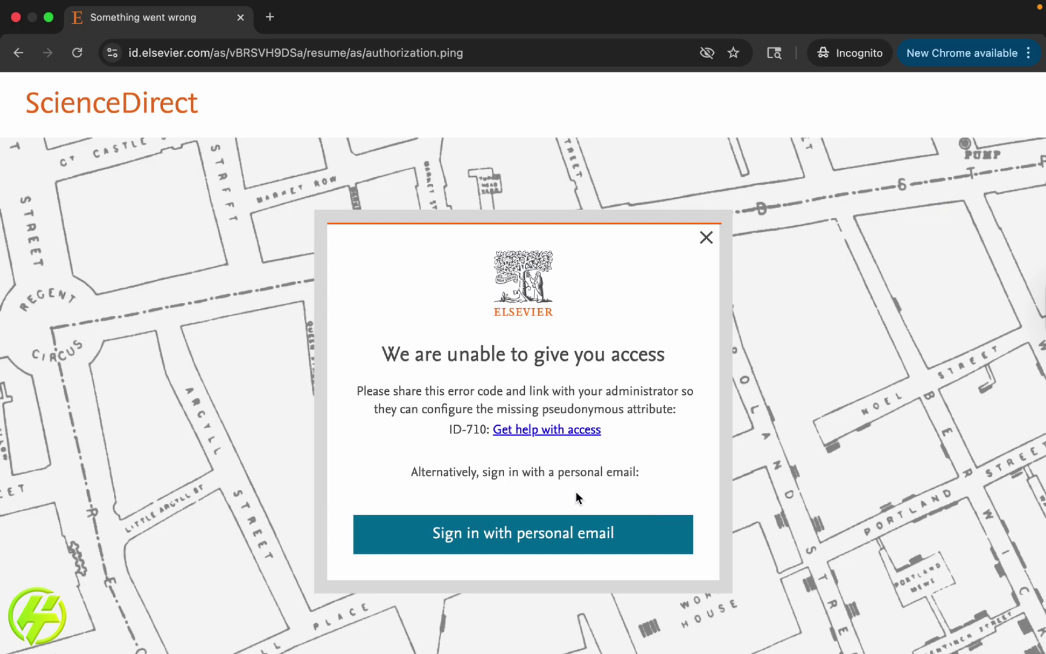
Retry the institutional sign-in from the access error until ScienceDirect shows ASU Library access
{"action": "left_click", "coordinate": [525, 541]}
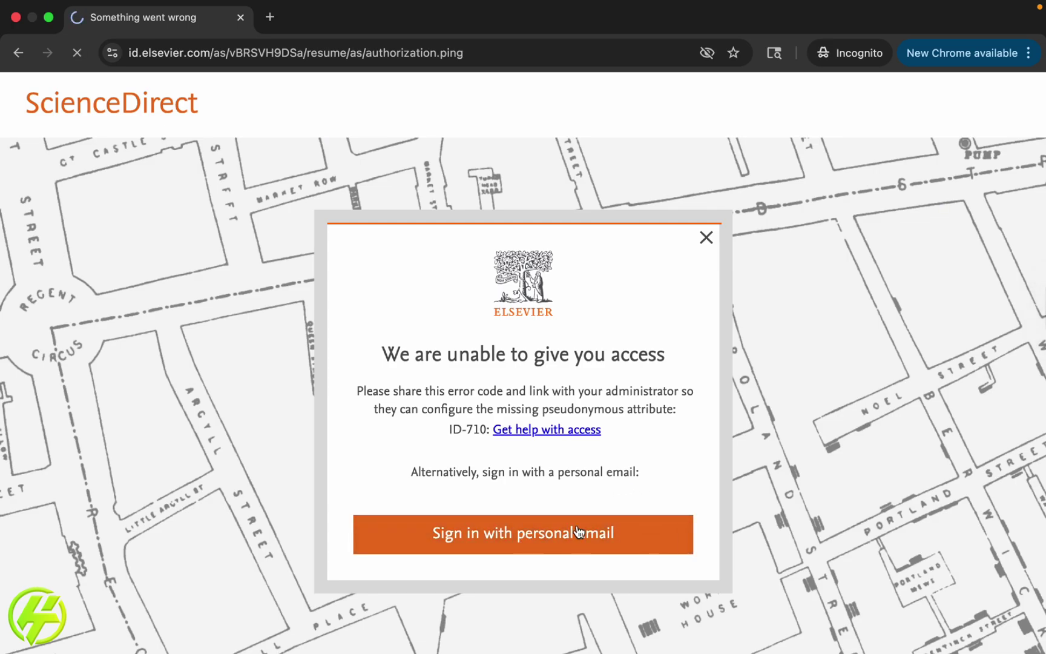
{"action": "scroll", "coordinate": [621, 421], "scroll_direction": "down", "scroll_amount": 3}
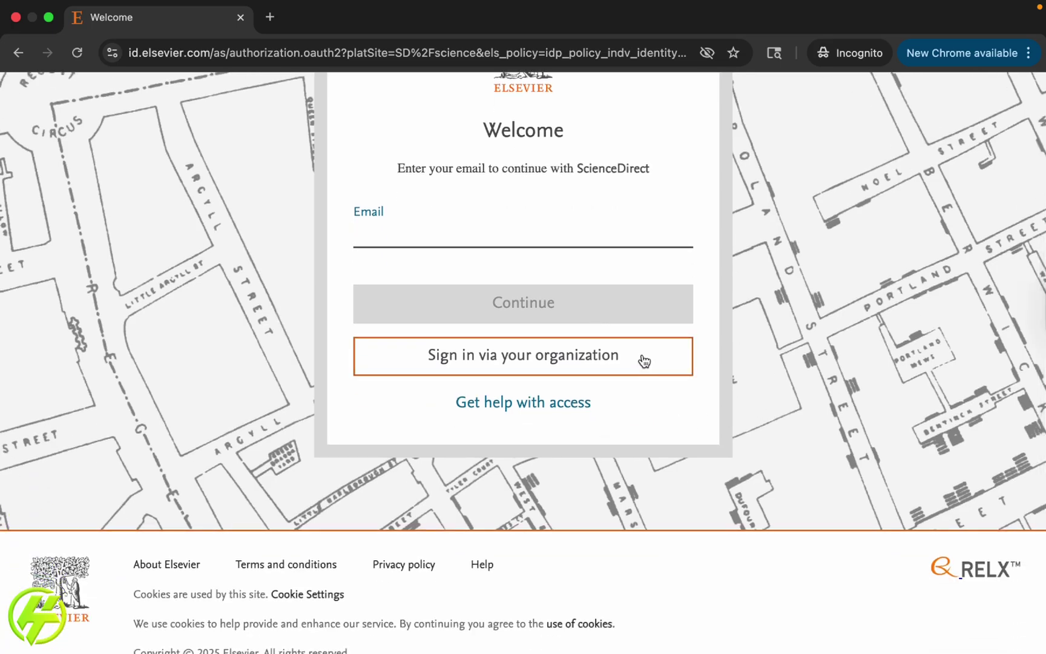
{"action": "left_click", "coordinate": [675, 346]}
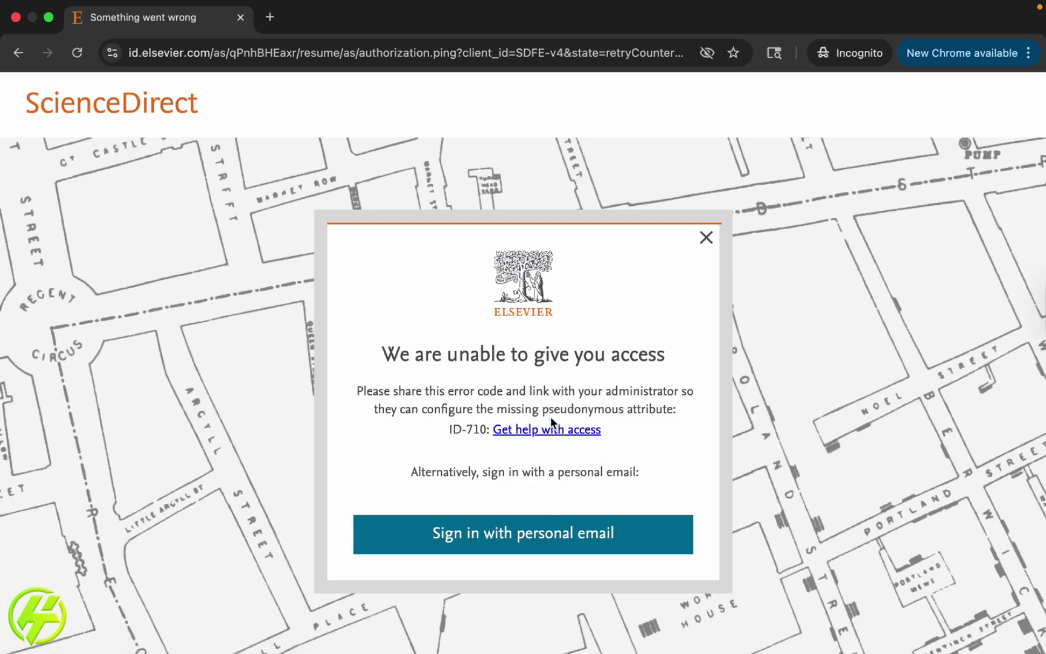
{"action": "left_click", "coordinate": [532, 539]}
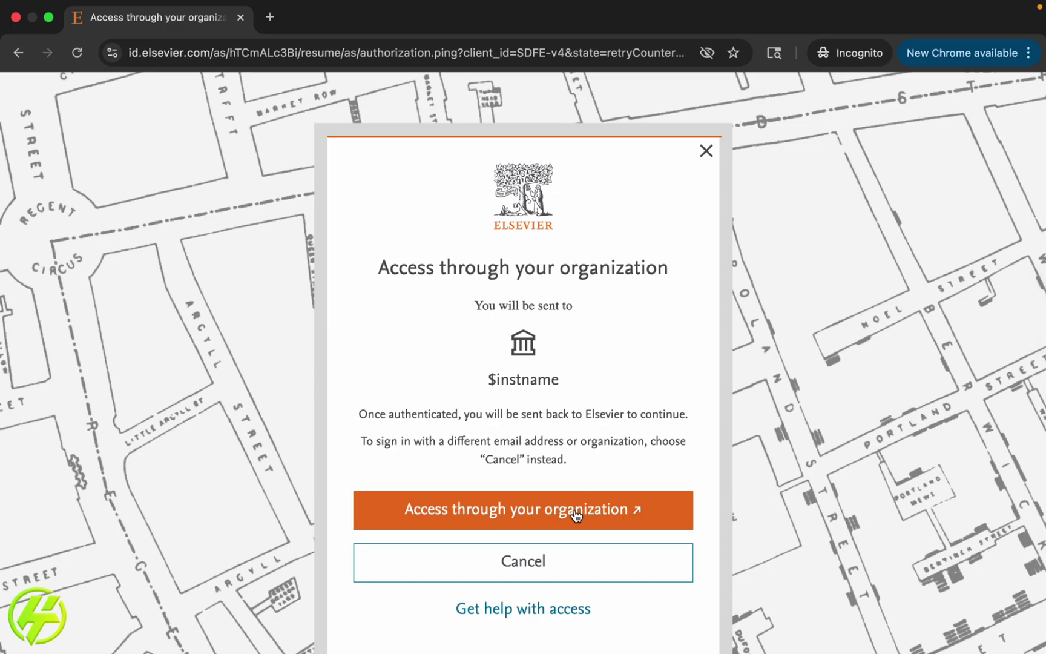
{"action": "left_click", "coordinate": [576, 515]}
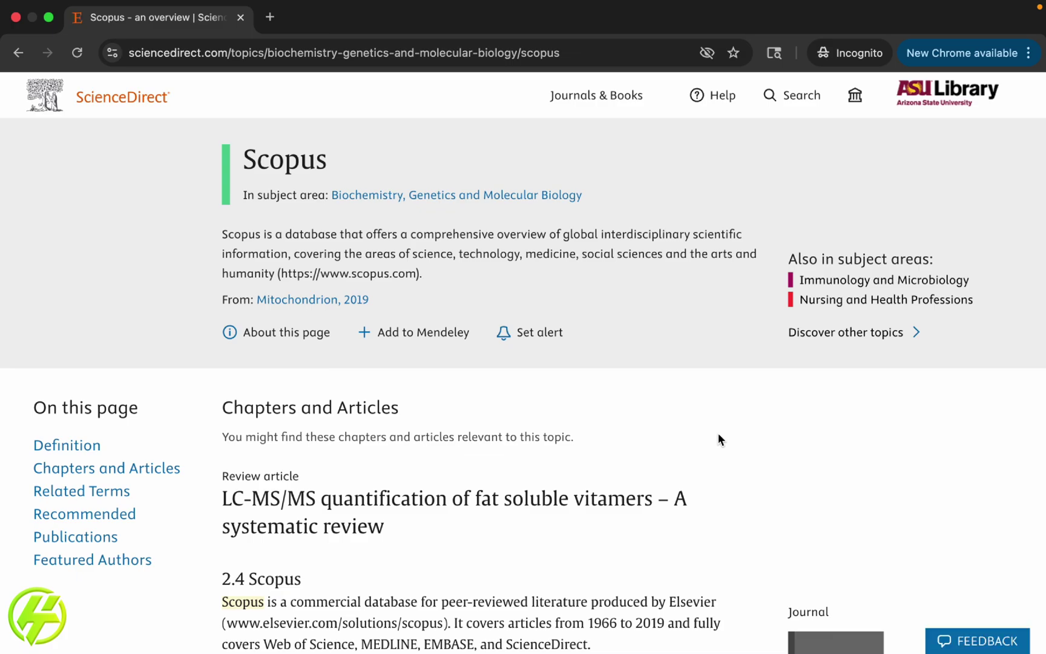
{"action": "scroll", "coordinate": [718, 434], "scroll_direction": "down", "scroll_amount": 3}
{"action": "scroll", "coordinate": [719, 433], "scroll_direction": "down", "scroll_amount": 2}
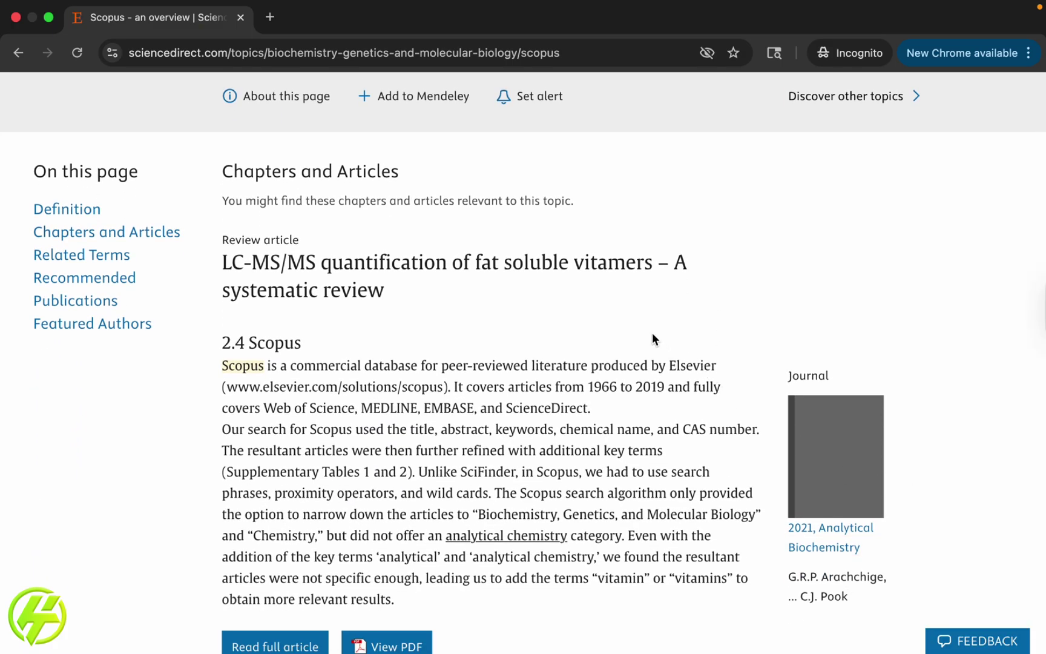
{"action": "mouse_move", "coordinate": [523, 645]}
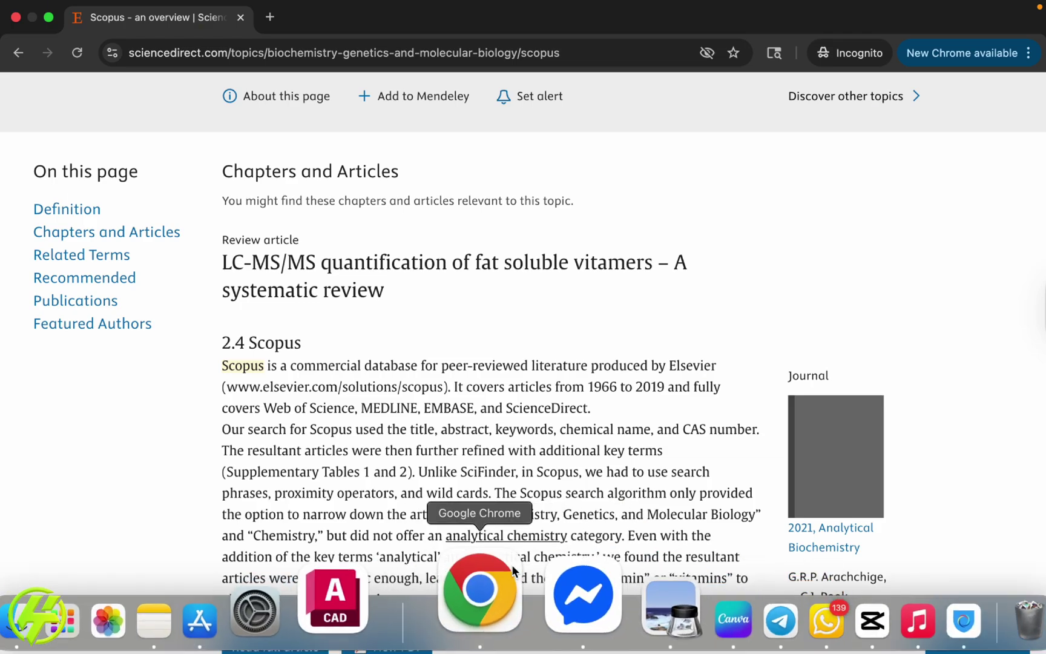
{"action": "left_click", "coordinate": [834, 596]}
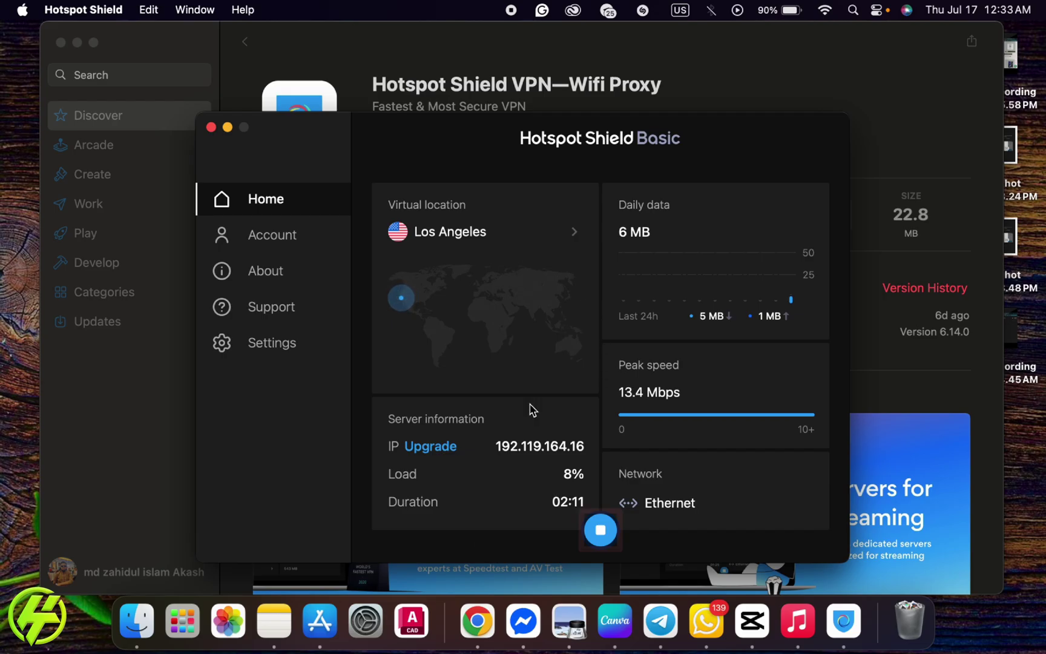
{"action": "left_click", "coordinate": [465, 589]}
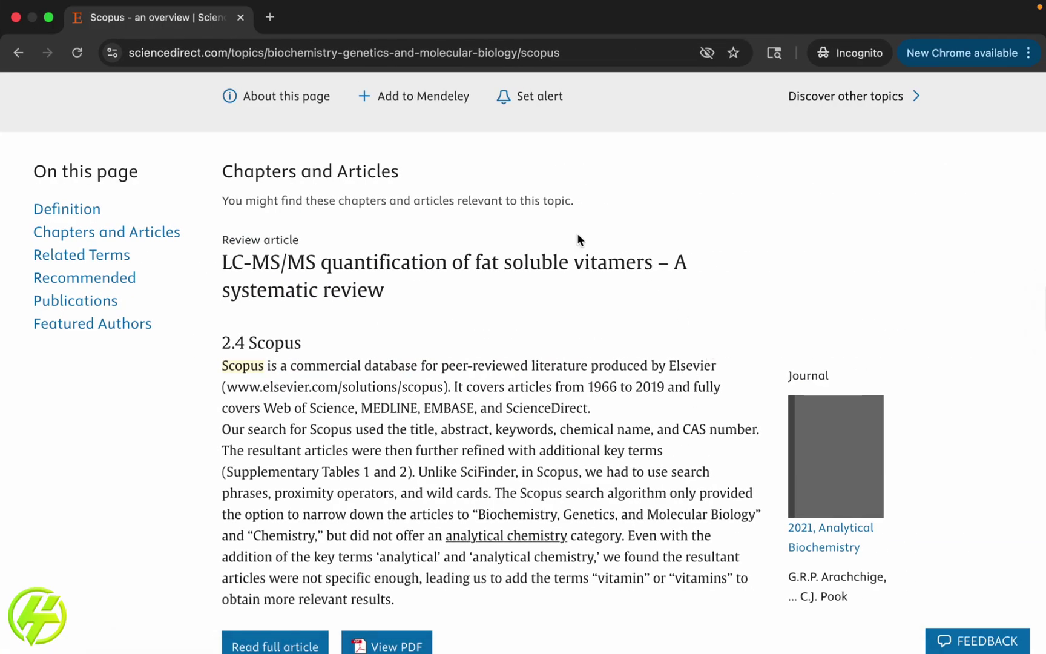
{"action": "scroll", "coordinate": [577, 238], "scroll_direction": "down", "scroll_amount": 10}
{"action": "scroll", "coordinate": [576, 240], "scroll_direction": "up", "scroll_amount": 3}
{"action": "scroll", "coordinate": [578, 239], "scroll_direction": "up", "scroll_amount": 5}
{"action": "scroll", "coordinate": [578, 237], "scroll_direction": "down", "scroll_amount": 10}
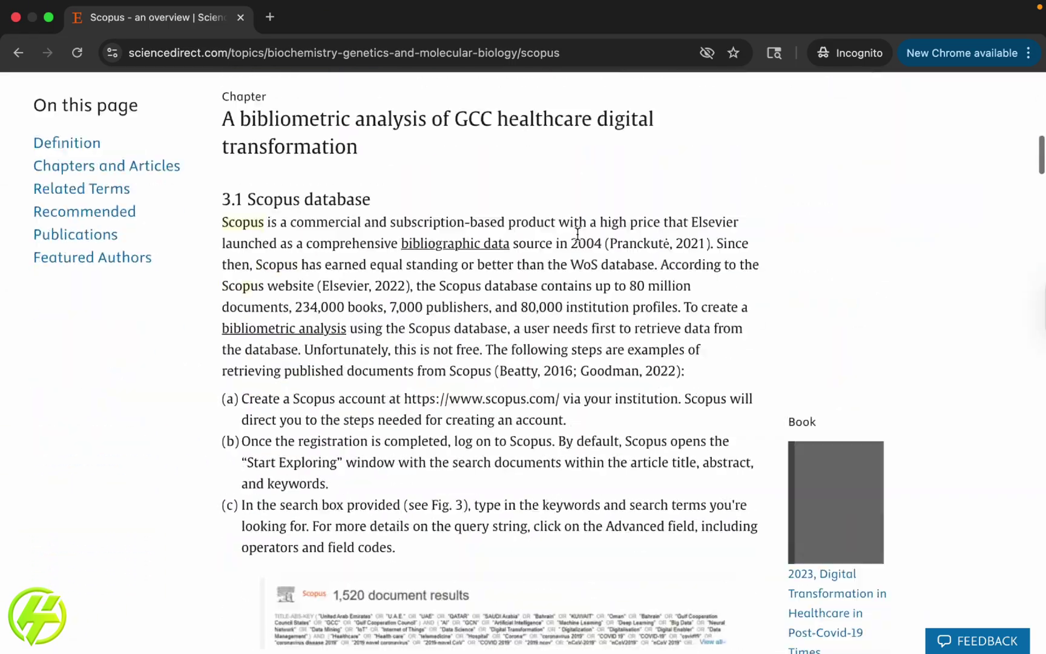
{"action": "scroll", "coordinate": [577, 235], "scroll_direction": "down", "scroll_amount": 8}
{"action": "scroll", "coordinate": [577, 234], "scroll_direction": "down", "scroll_amount": 1}
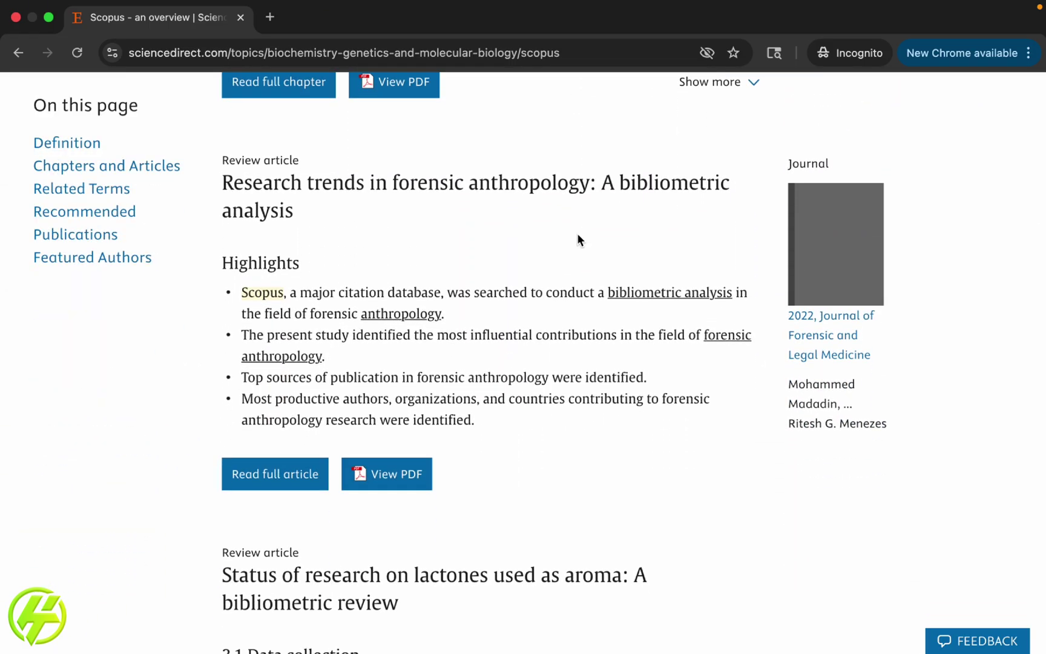
{"action": "scroll", "coordinate": [577, 239], "scroll_direction": "down", "scroll_amount": 4}
{"action": "scroll", "coordinate": [577, 240], "scroll_direction": "down", "scroll_amount": 7}
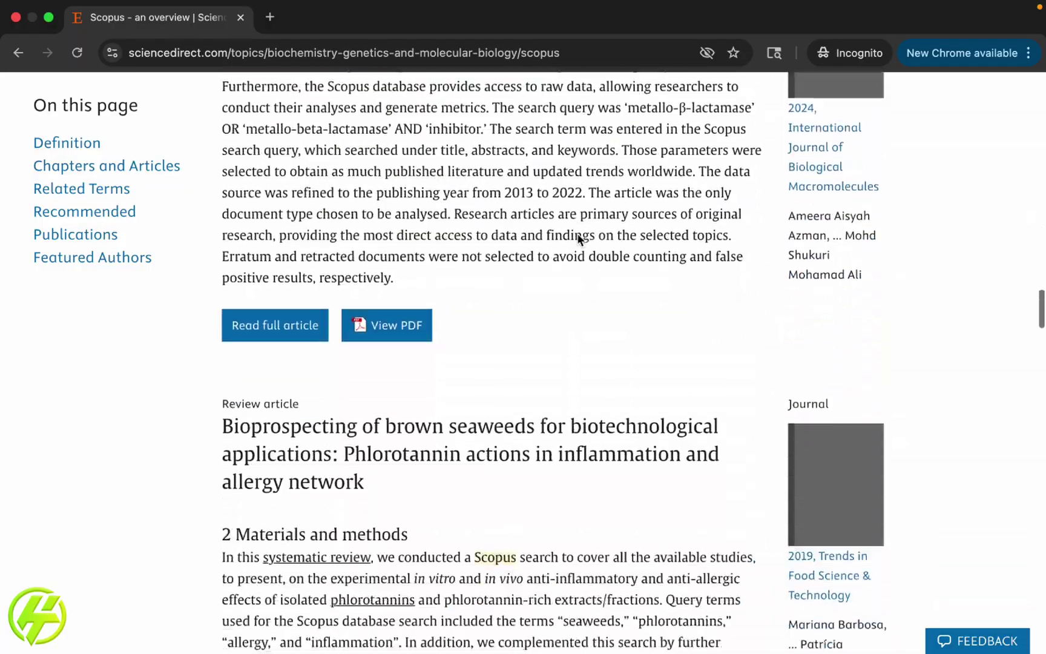
{"action": "scroll", "coordinate": [576, 239], "scroll_direction": "down", "scroll_amount": 3}
{"action": "scroll", "coordinate": [577, 239], "scroll_direction": "down", "scroll_amount": 10}
{"action": "scroll", "coordinate": [577, 236], "scroll_direction": "up", "scroll_amount": 10}
{"action": "scroll", "coordinate": [913, 352], "scroll_direction": "up", "scroll_amount": 10}
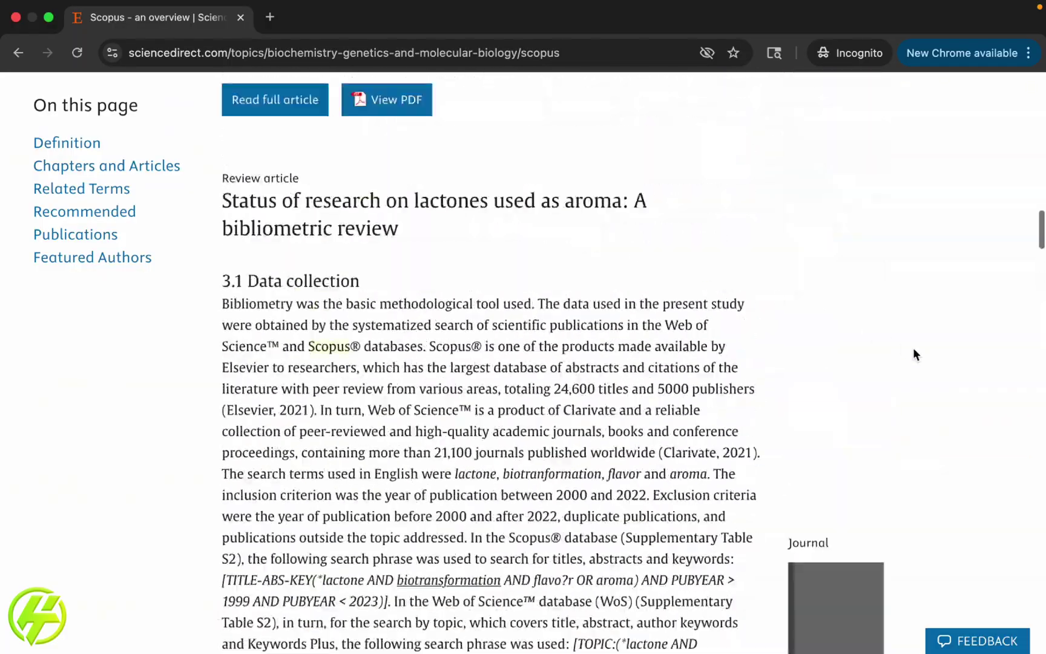
{"action": "scroll", "coordinate": [681, 290], "scroll_direction": "up", "scroll_amount": 10}
{"action": "scroll", "coordinate": [678, 291], "scroll_direction": "up", "scroll_amount": 5}
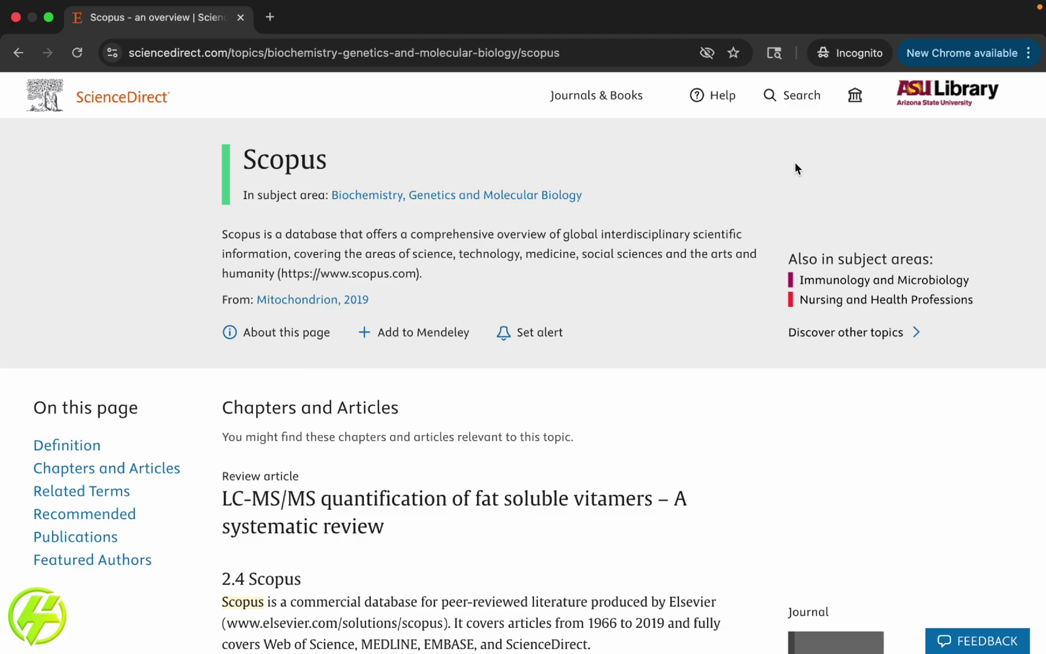
{"action": "scroll", "coordinate": [795, 163], "scroll_direction": "down", "scroll_amount": 5}
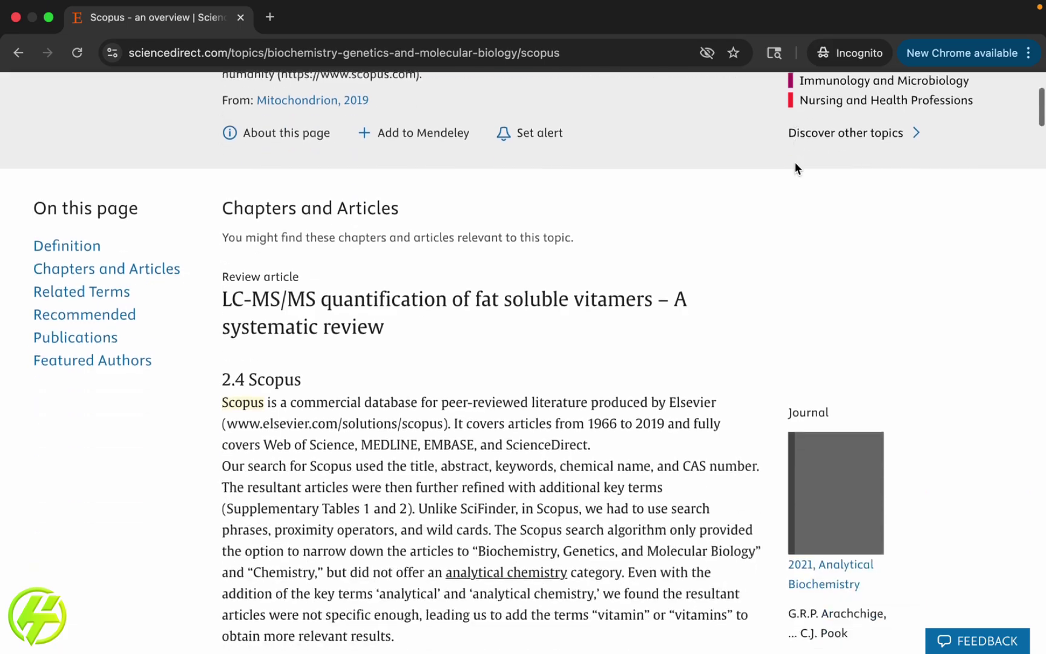
{"action": "scroll", "coordinate": [517, 336], "scroll_direction": "down", "scroll_amount": 5}
{"action": "scroll", "coordinate": [515, 374], "scroll_direction": "down", "scroll_amount": 3}
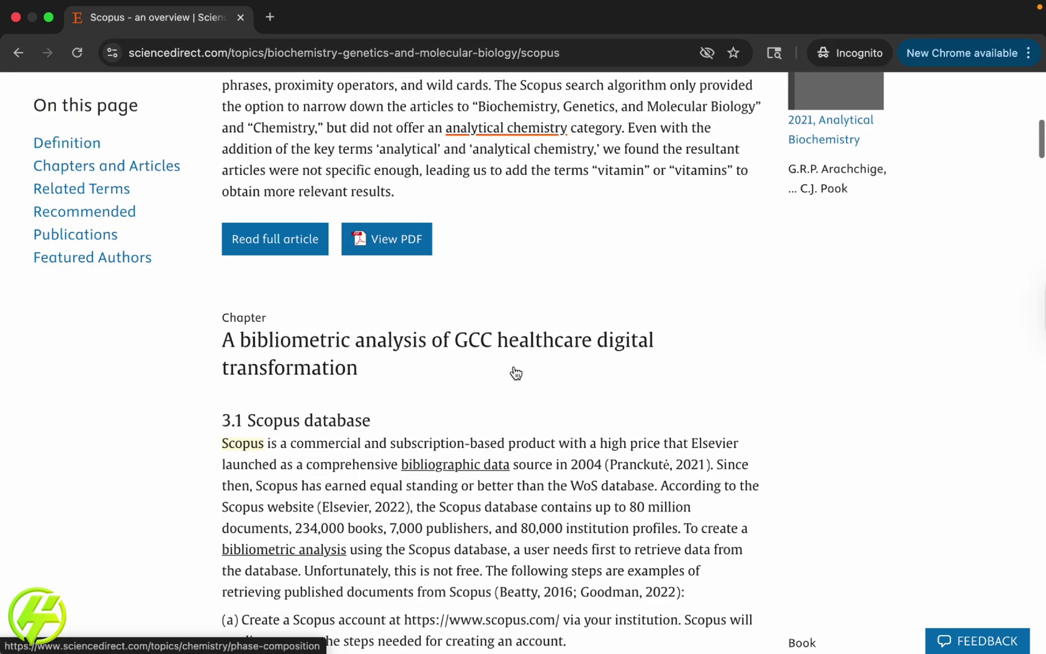
{"action": "scroll", "coordinate": [515, 372], "scroll_direction": "down", "scroll_amount": 3}
{"action": "scroll", "coordinate": [515, 373], "scroll_direction": "down", "scroll_amount": 4}
{"action": "scroll", "coordinate": [515, 372], "scroll_direction": "down", "scroll_amount": 6}
{"action": "scroll", "coordinate": [515, 372], "scroll_direction": "down", "scroll_amount": 4}
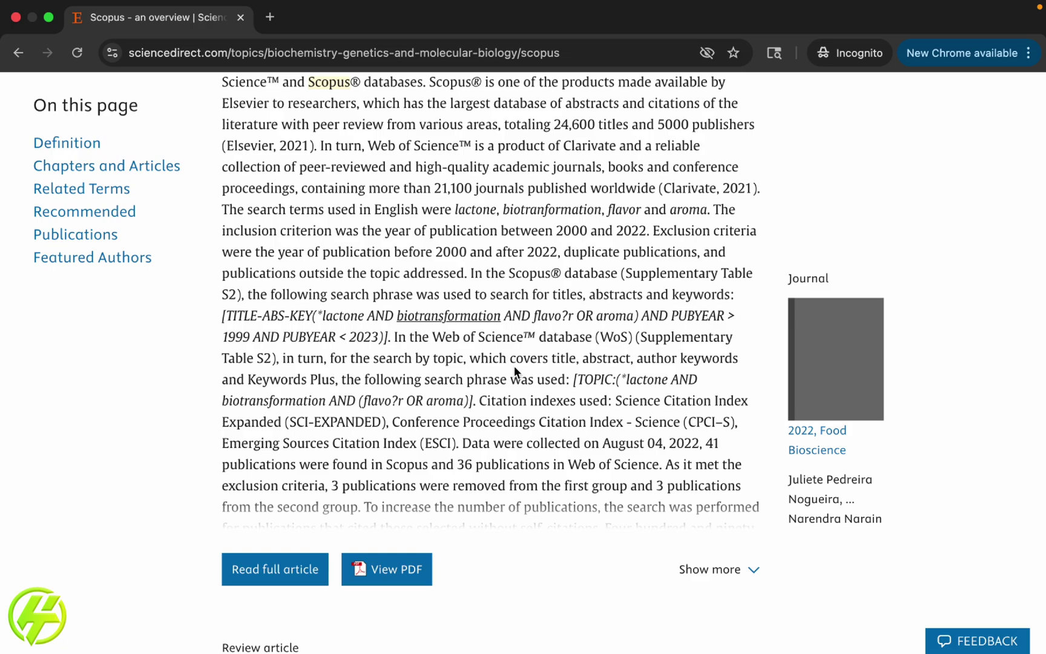
{"action": "scroll", "coordinate": [514, 365], "scroll_direction": "up", "scroll_amount": 20}
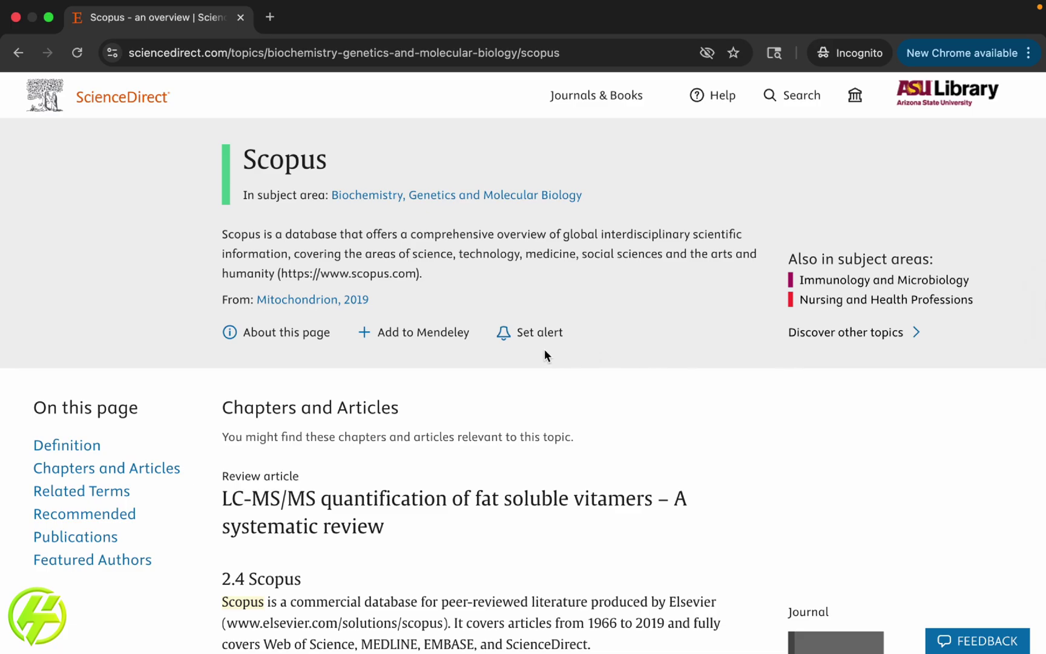
{"action": "scroll", "coordinate": [545, 348], "scroll_direction": "down", "scroll_amount": 5}
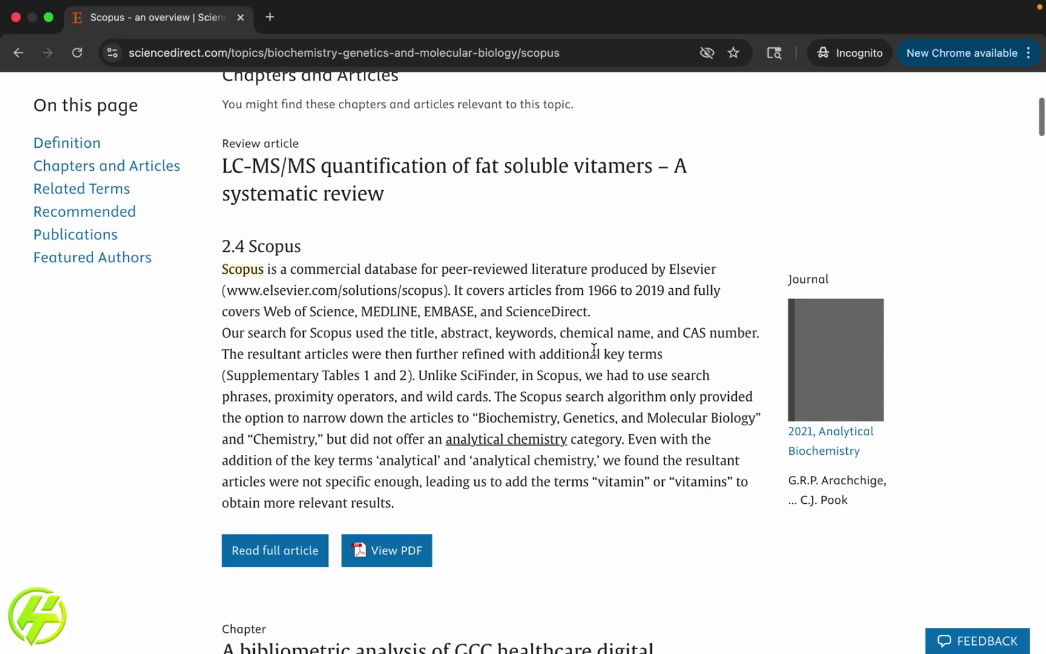
{"action": "scroll", "coordinate": [559, 353], "scroll_direction": "down", "scroll_amount": 4}
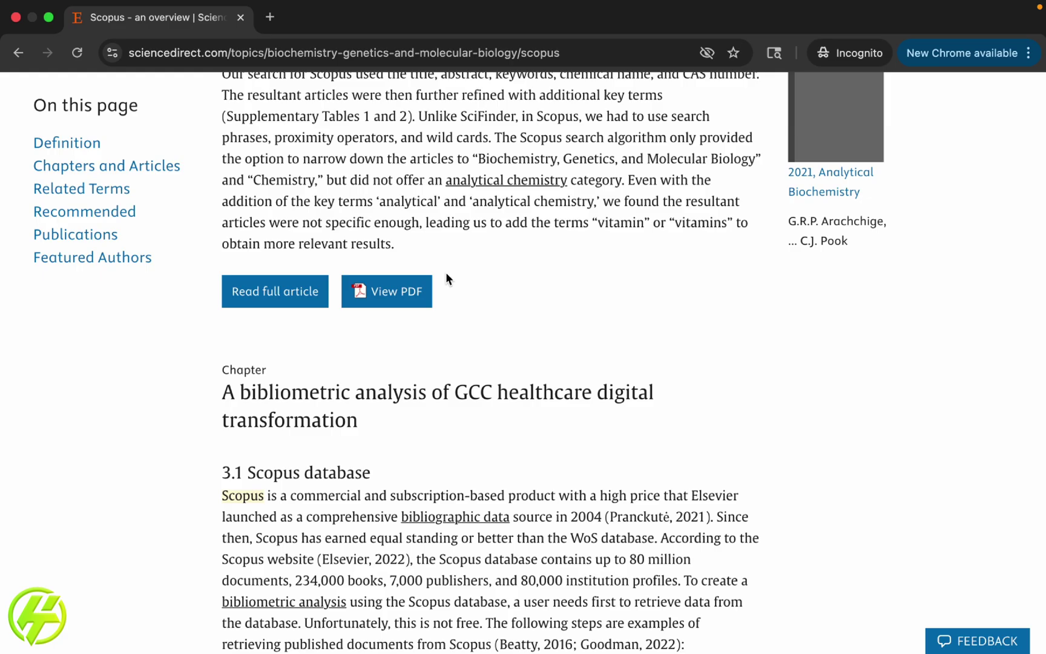
{"action": "scroll", "coordinate": [446, 278], "scroll_direction": "down", "scroll_amount": 5}
{"action": "scroll", "coordinate": [446, 278], "scroll_direction": "down", "scroll_amount": 5}
{"action": "scroll", "coordinate": [447, 278], "scroll_direction": "down", "scroll_amount": 3}
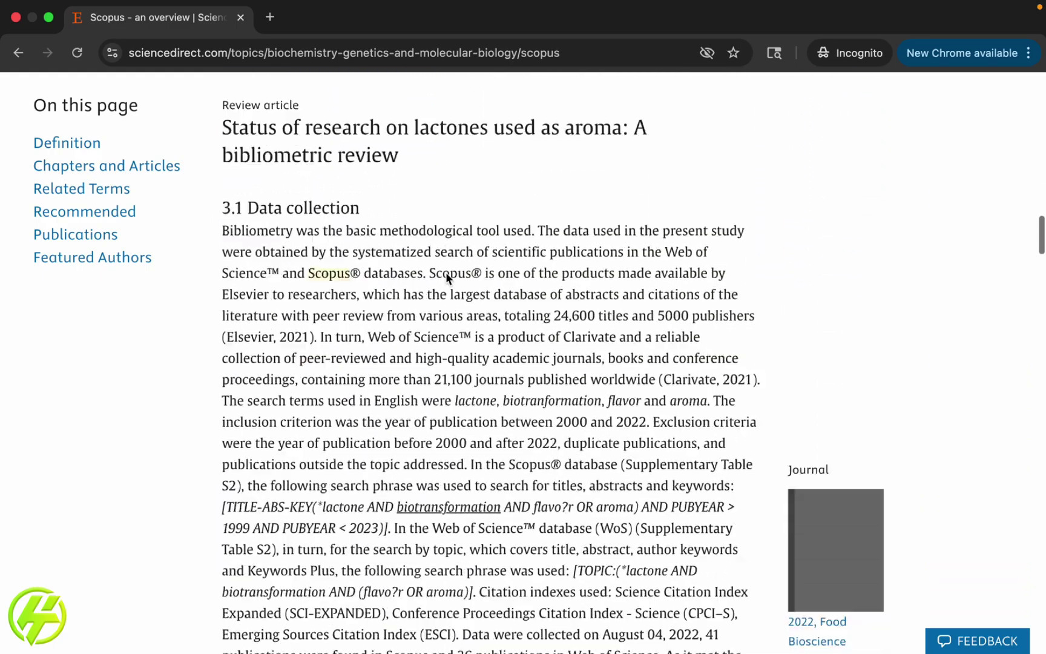
{"action": "scroll", "coordinate": [447, 278], "scroll_direction": "down", "scroll_amount": 8}
{"action": "scroll", "coordinate": [446, 279], "scroll_direction": "up", "scroll_amount": 6}
{"action": "scroll", "coordinate": [447, 279], "scroll_direction": "up", "scroll_amount": 2}
{"action": "scroll", "coordinate": [447, 279], "scroll_direction": "down", "scroll_amount": 6}
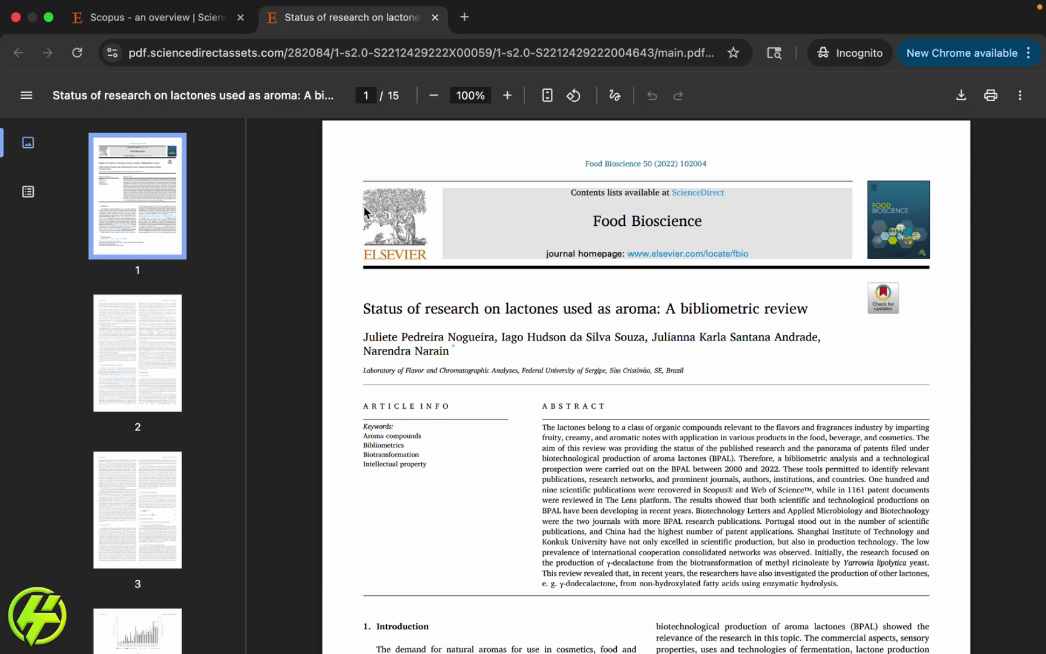
{"action": "scroll", "coordinate": [364, 212], "scroll_direction": "down", "scroll_amount": 4}
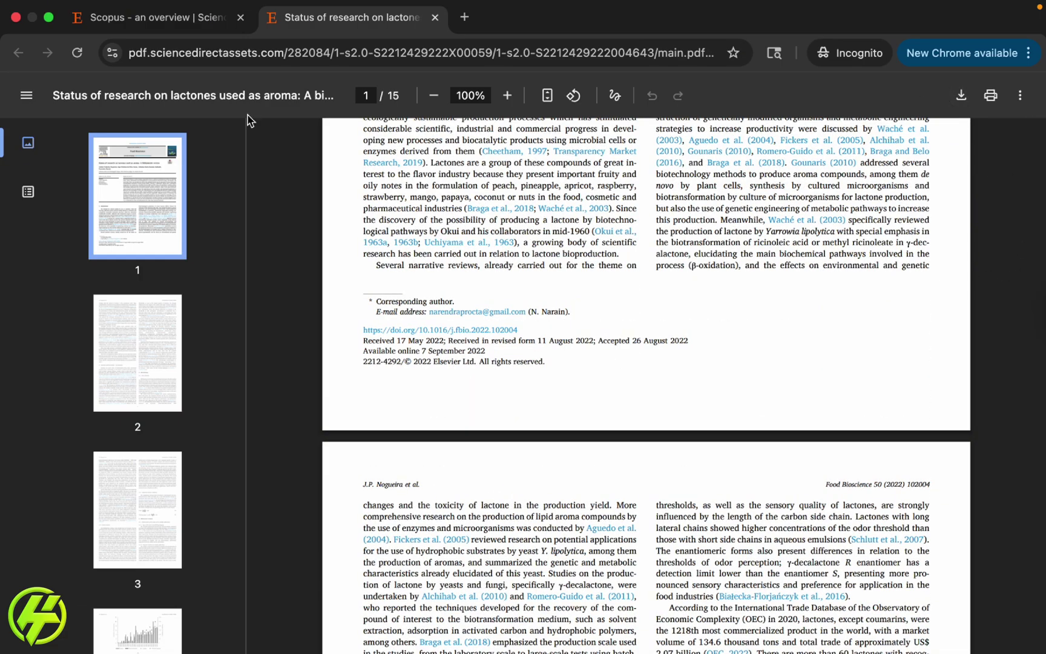
Return to the ScienceDirect Scopus topic tab and open its header search field
{"action": "left_click", "coordinate": [147, 17]}
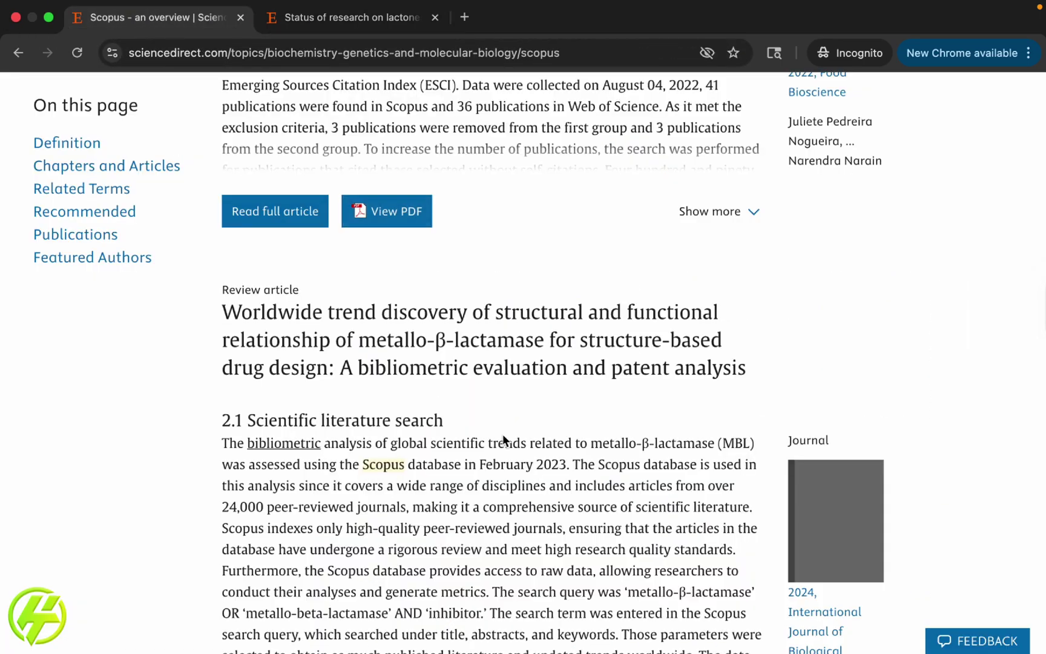
{"action": "scroll", "coordinate": [823, 384], "scroll_direction": "down", "scroll_amount": 5}
{"action": "scroll", "coordinate": [526, 270], "scroll_direction": "up", "scroll_amount": 2}
{"action": "scroll", "coordinate": [744, 296], "scroll_direction": "up", "scroll_amount": 5}
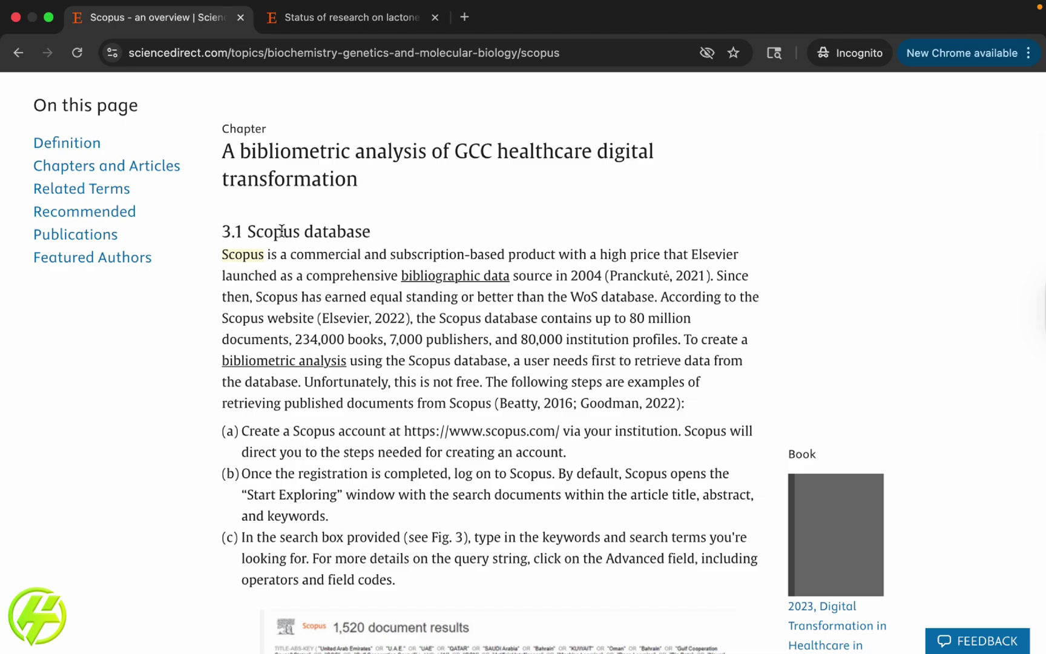
{"action": "scroll", "coordinate": [697, 220], "scroll_direction": "up", "scroll_amount": 10}
{"action": "left_click", "coordinate": [768, 99]}
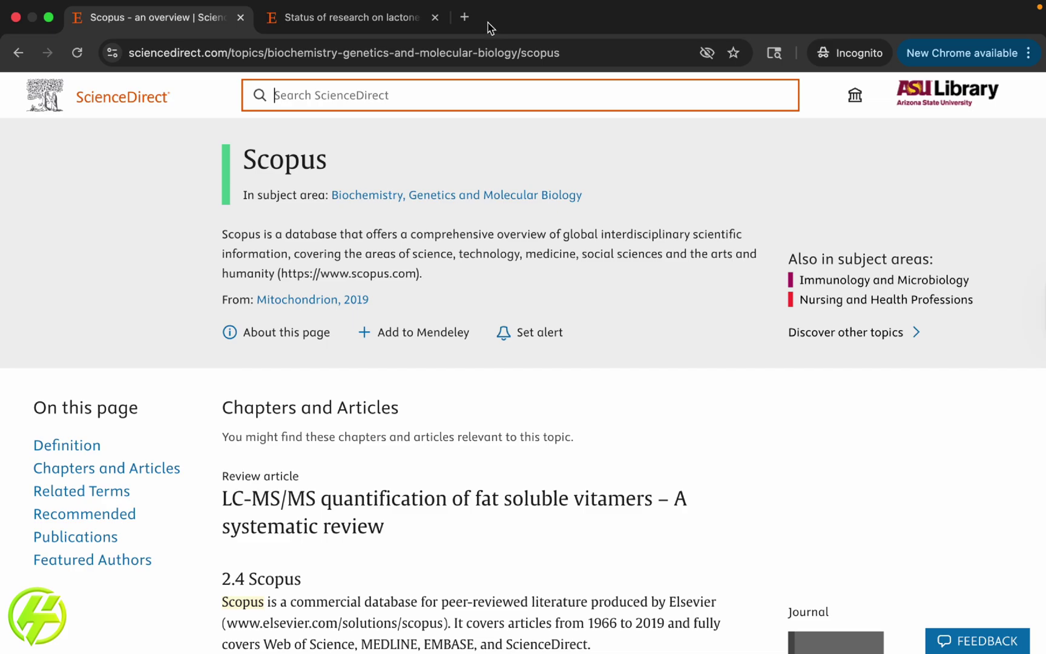
Load hey-tools.com in a new tab and browse its 18-product Software category
{"action": "left_click", "coordinate": [460, 19]}
{"action": "type", "text": "he"}
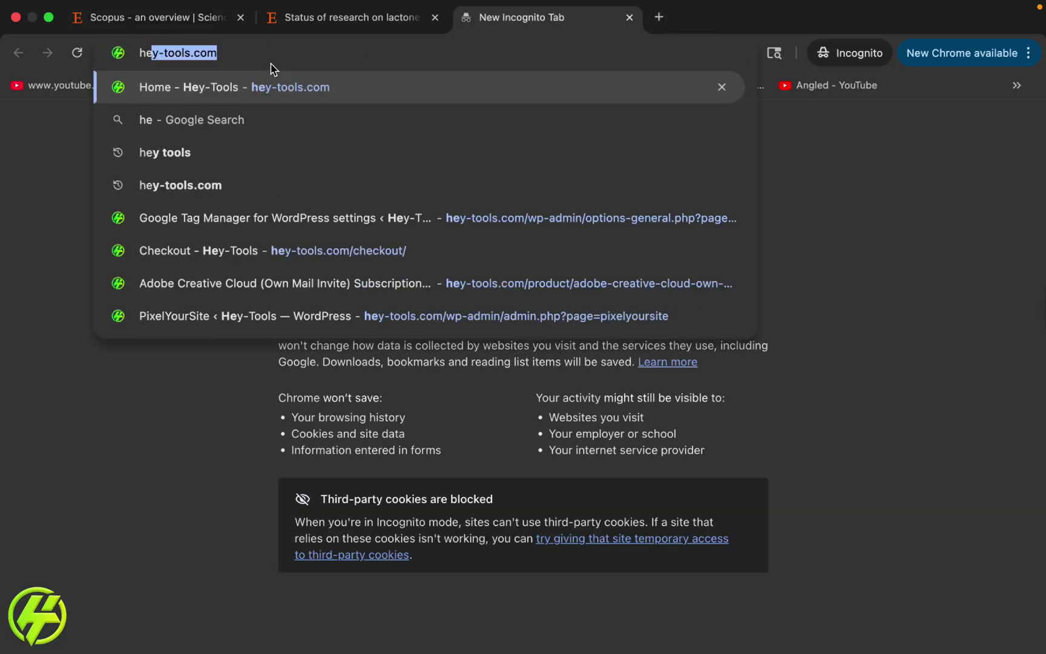
{"action": "key", "text": "Return"}
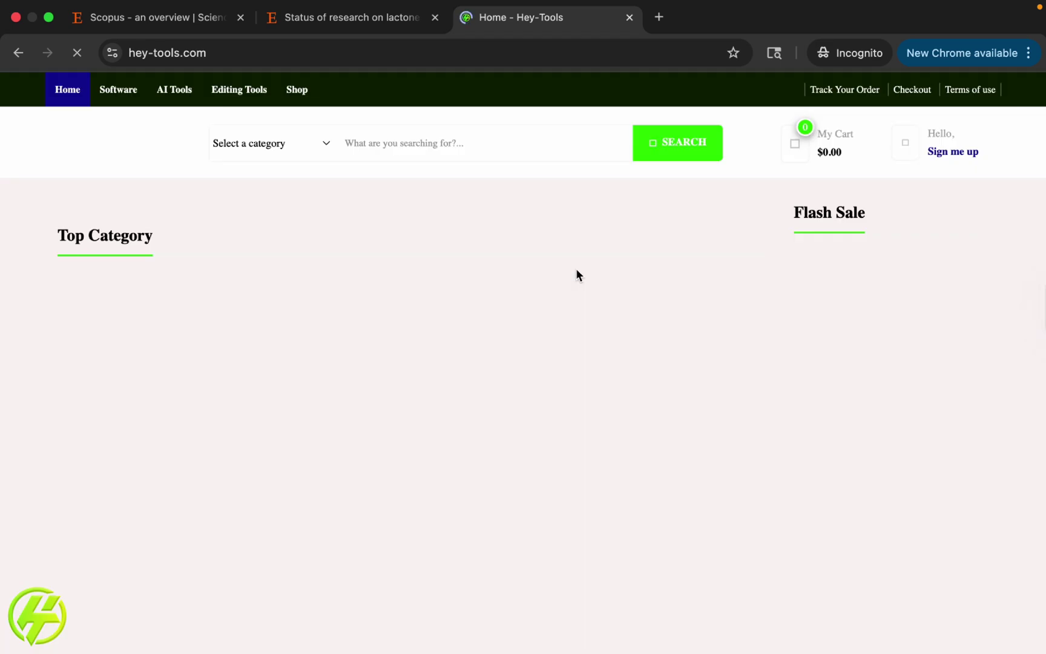
{"action": "scroll", "coordinate": [576, 275], "scroll_direction": "down", "scroll_amount": 4}
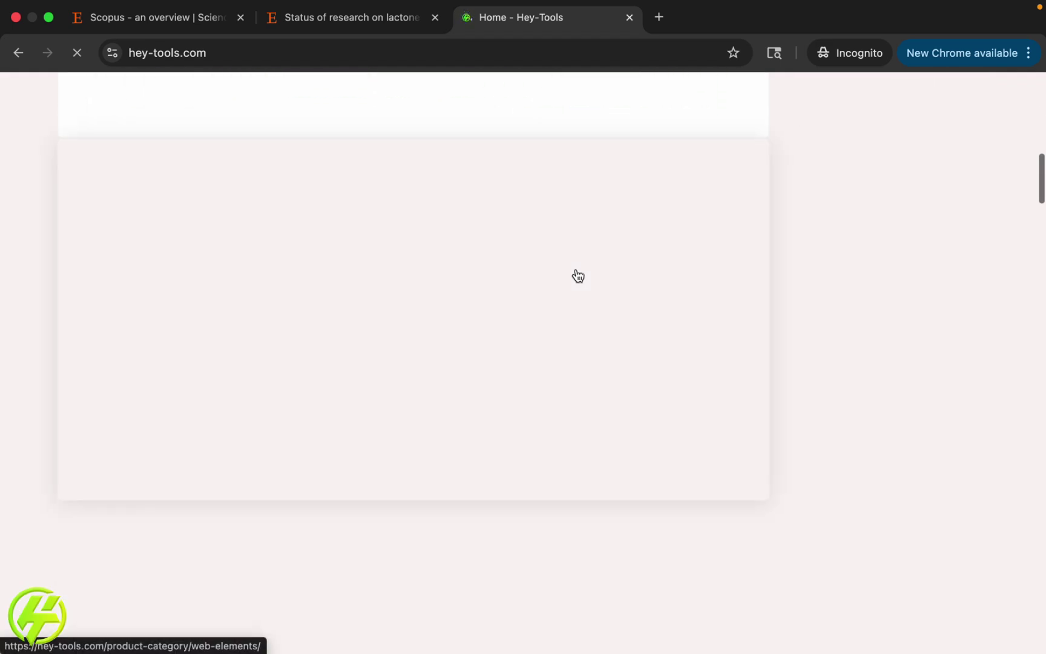
{"action": "scroll", "coordinate": [578, 276], "scroll_direction": "down", "scroll_amount": 2}
{"action": "scroll", "coordinate": [621, 319], "scroll_direction": "down", "scroll_amount": 6}
{"action": "scroll", "coordinate": [650, 349], "scroll_direction": "up", "scroll_amount": 5}
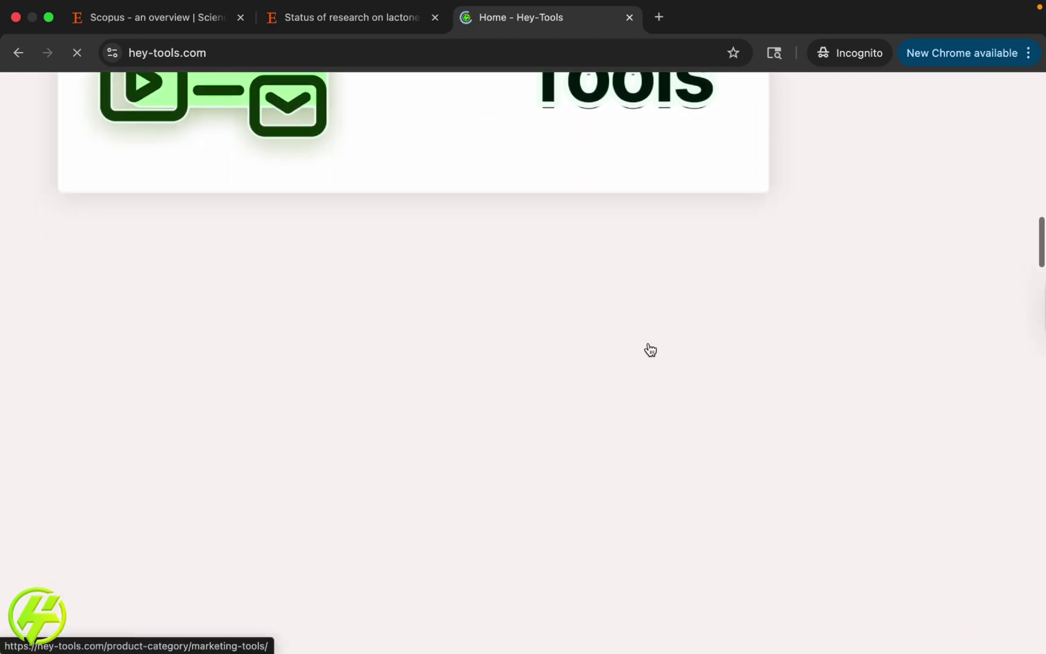
{"action": "scroll", "coordinate": [649, 349], "scroll_direction": "up", "scroll_amount": 10}
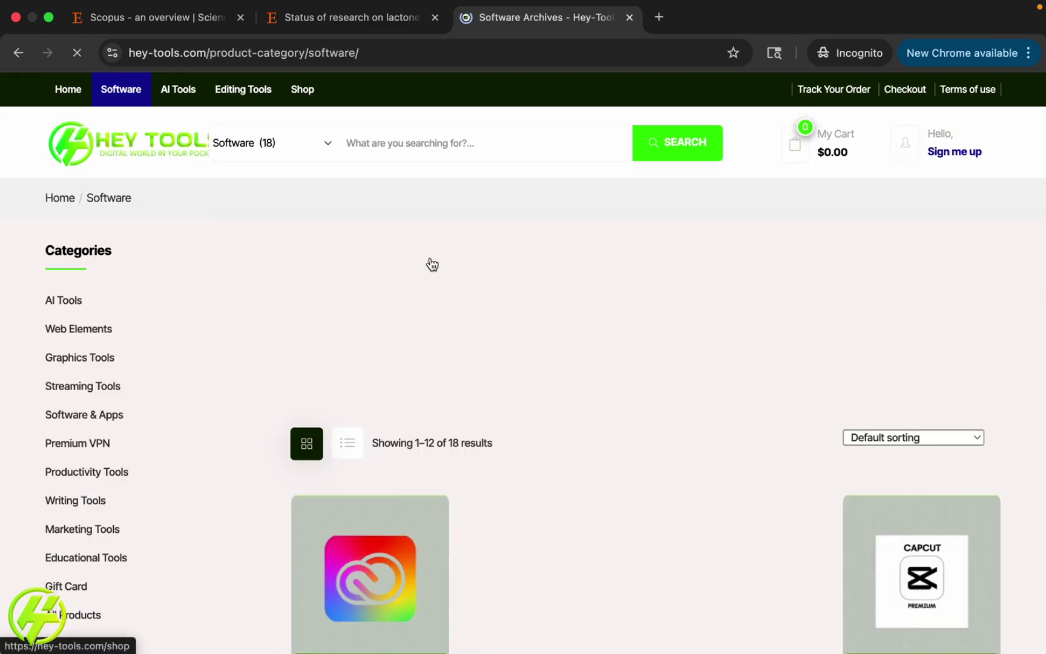
{"action": "scroll", "coordinate": [431, 264], "scroll_direction": "down", "scroll_amount": 2}
{"action": "scroll", "coordinate": [893, 388], "scroll_direction": "down", "scroll_amount": 3}
{"action": "scroll", "coordinate": [714, 335], "scroll_direction": "down", "scroll_amount": 3}
{"action": "scroll", "coordinate": [529, 168], "scroll_direction": "down", "scroll_amount": 3}
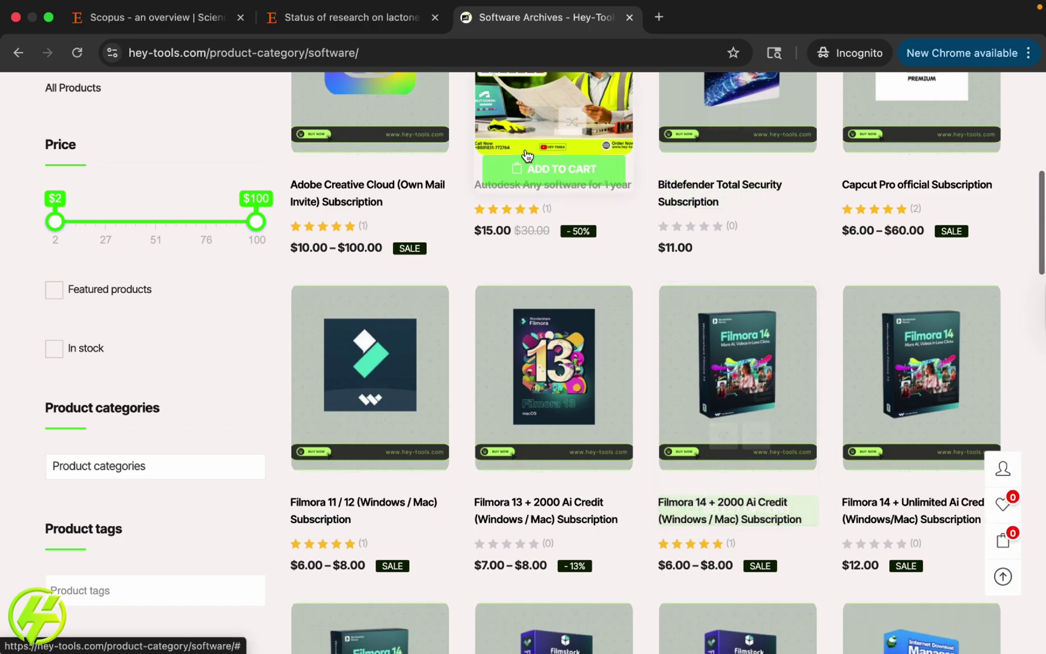
{"action": "scroll", "coordinate": [533, 406], "scroll_direction": "down", "scroll_amount": 3}
{"action": "scroll", "coordinate": [533, 406], "scroll_direction": "down", "scroll_amount": 1}
{"action": "scroll", "coordinate": [496, 456], "scroll_direction": "down", "scroll_amount": 8}
{"action": "scroll", "coordinate": [604, 476], "scroll_direction": "down", "scroll_amount": 7}
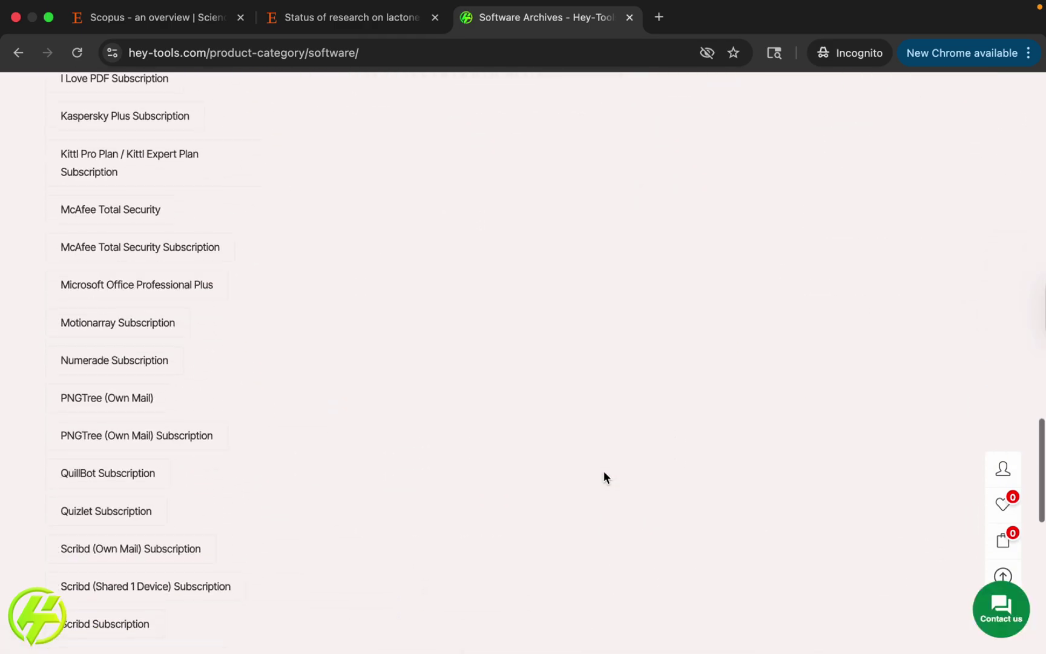
{"action": "scroll", "coordinate": [604, 476], "scroll_direction": "up", "scroll_amount": 10}
{"action": "mouse_move", "coordinate": [738, 310]}
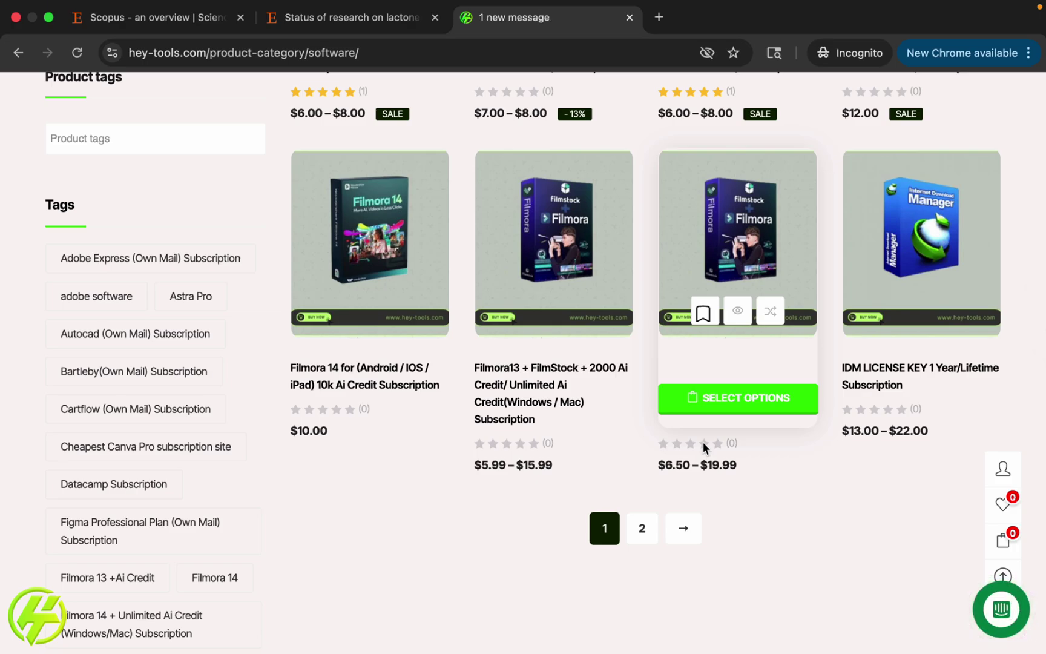
{"action": "scroll", "coordinate": [703, 446], "scroll_direction": "up", "scroll_amount": 10}
{"action": "scroll", "coordinate": [703, 446], "scroll_direction": "up", "scroll_amount": 5}
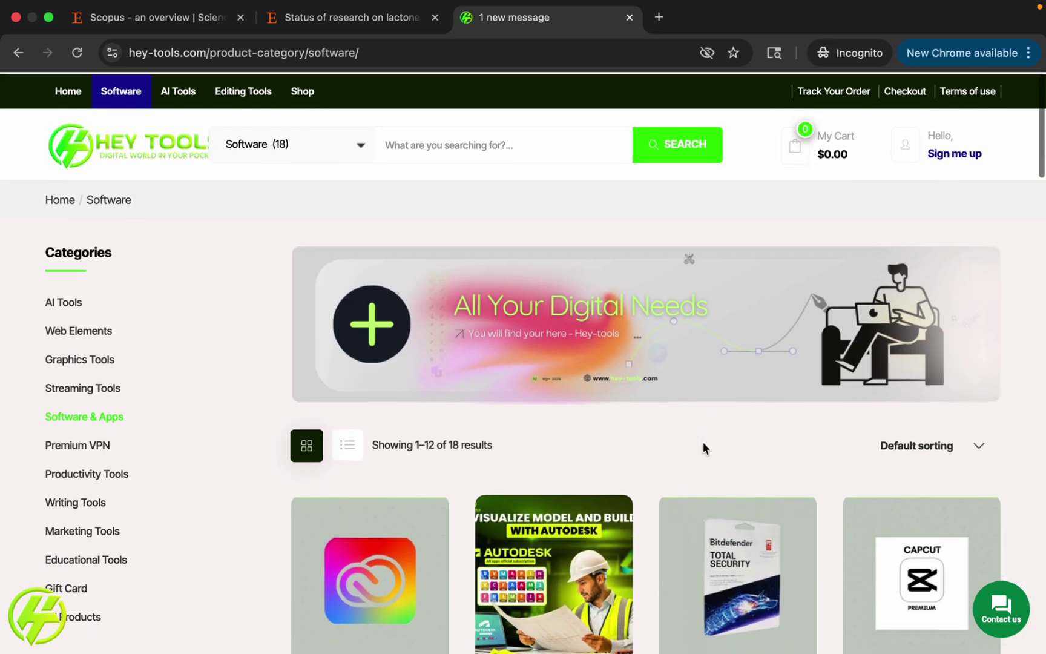